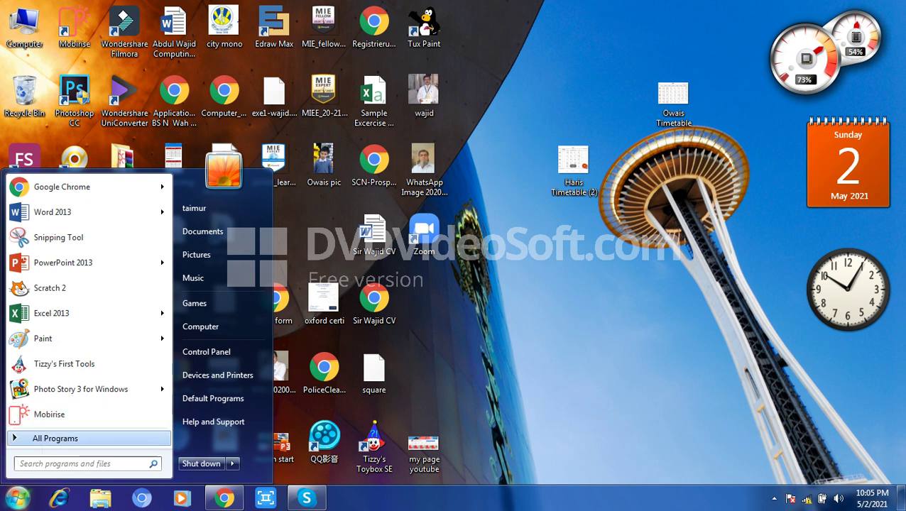
- Launch Tux Paint (Full Screen) from the Tux Paint folder in the Start Menu's program list
left_click(56, 438)
key("Up")
key("Up")
key("Up")
key("Up")
key("Up")
key("Up")
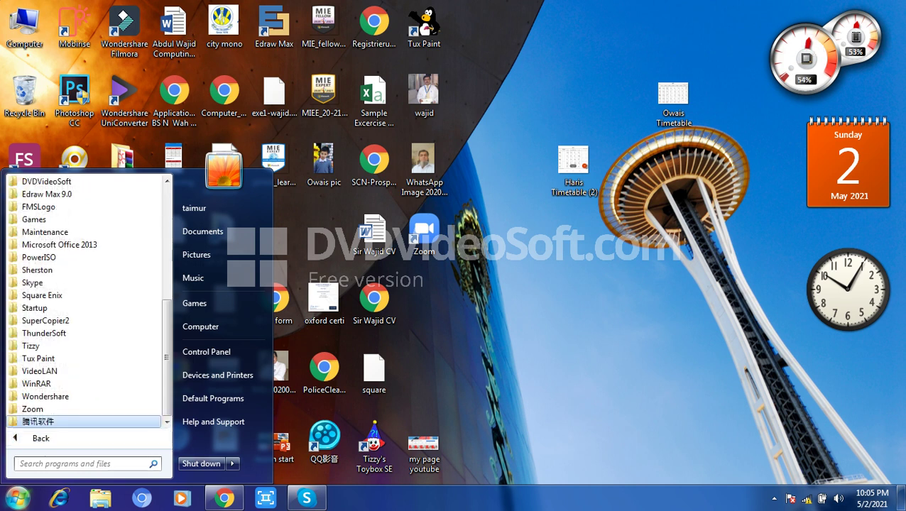
key("Return")
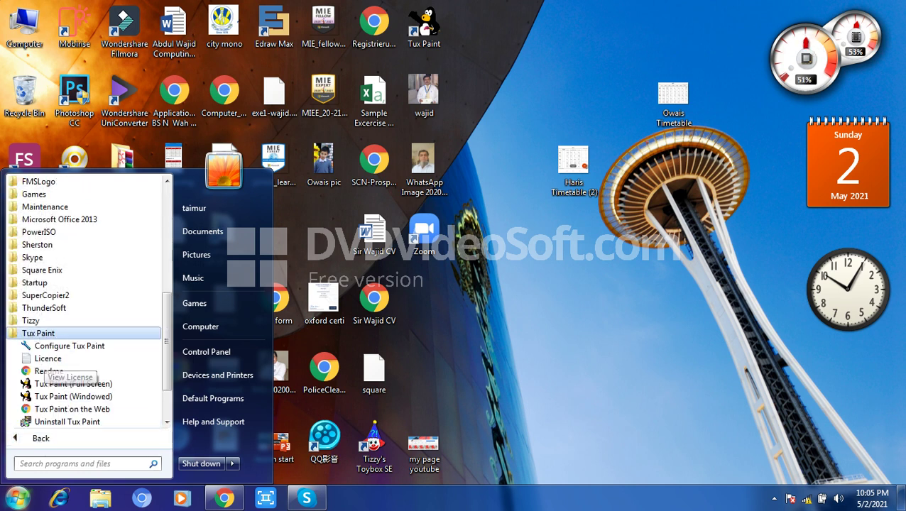
key("Down")
key("Down")
key("Down")
key("Down")
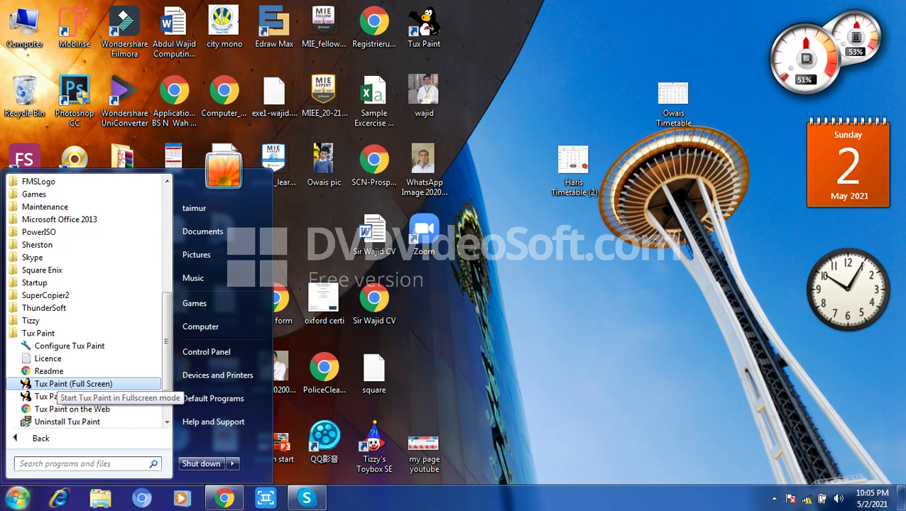
key("Return")
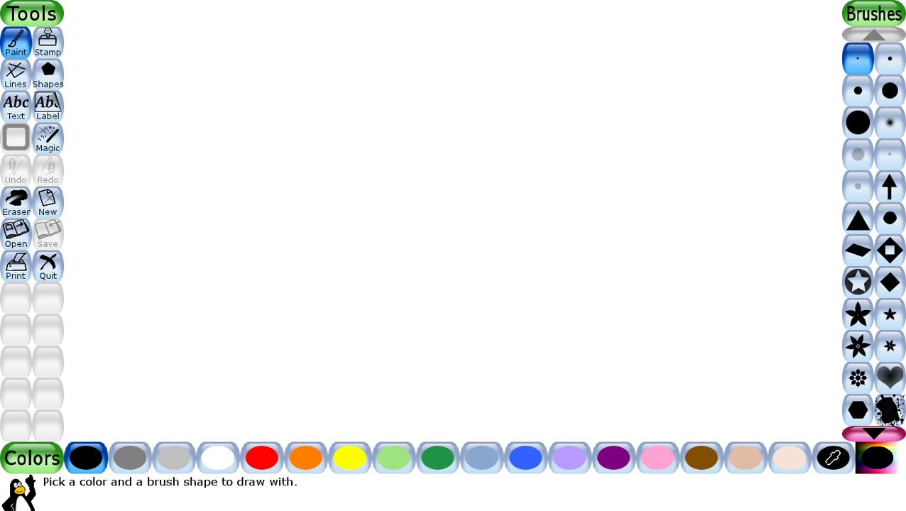
- Draw a thin black vertical line, then two purple lines with progressively bigger round brushes
left_click_drag(176, 53, 179, 121)
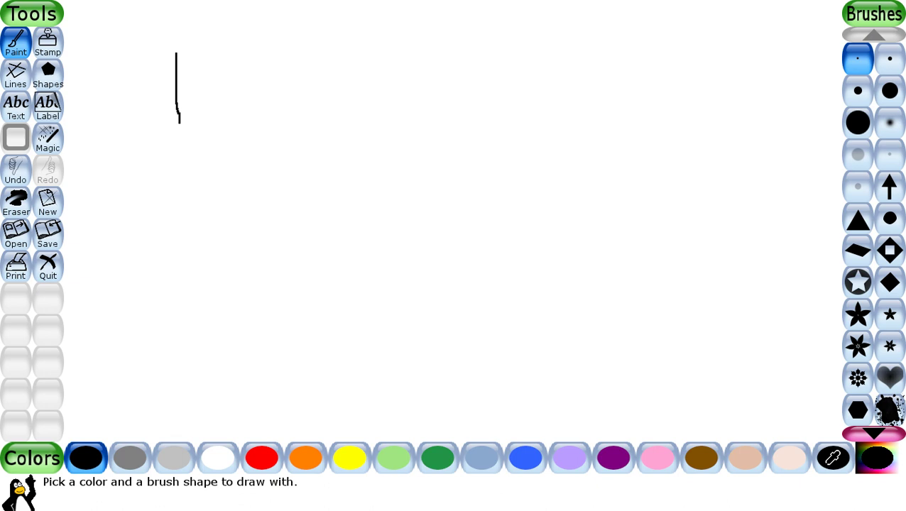
left_click(889, 59)
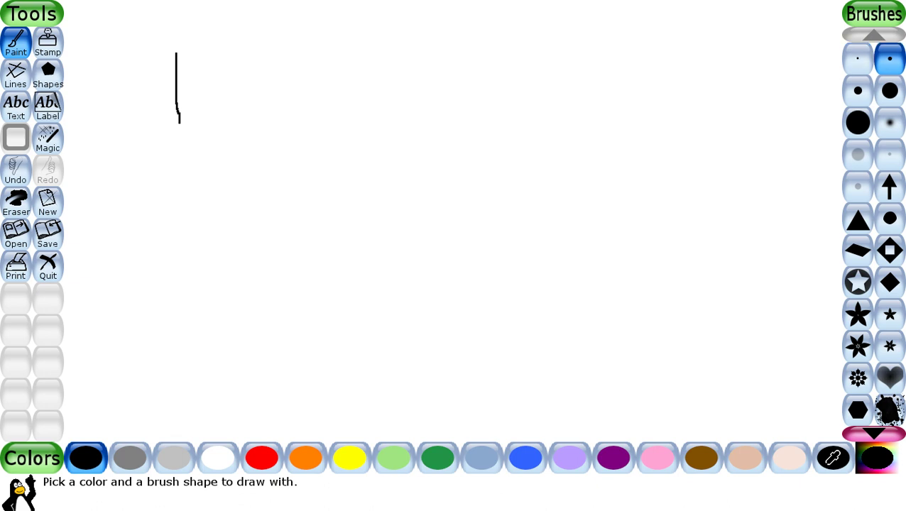
left_click(613, 457)
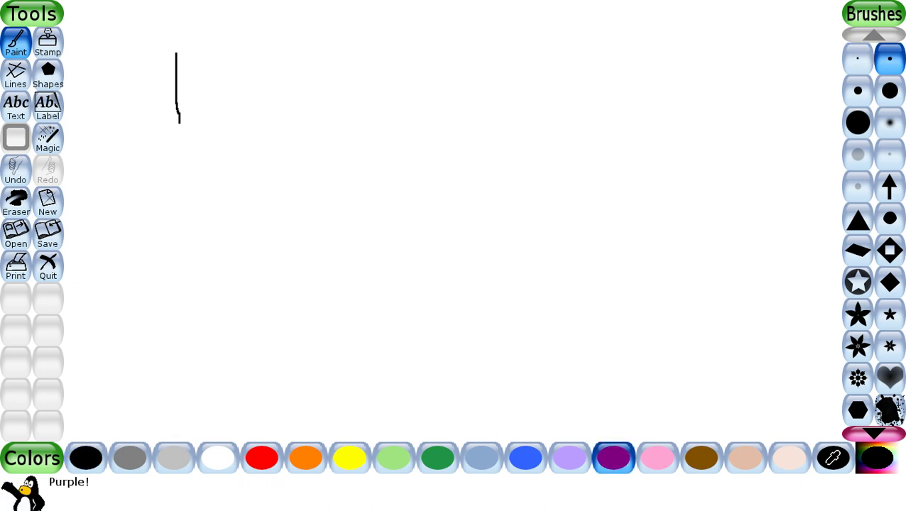
left_click_drag(195, 47, 199, 114)
left_click(857, 91)
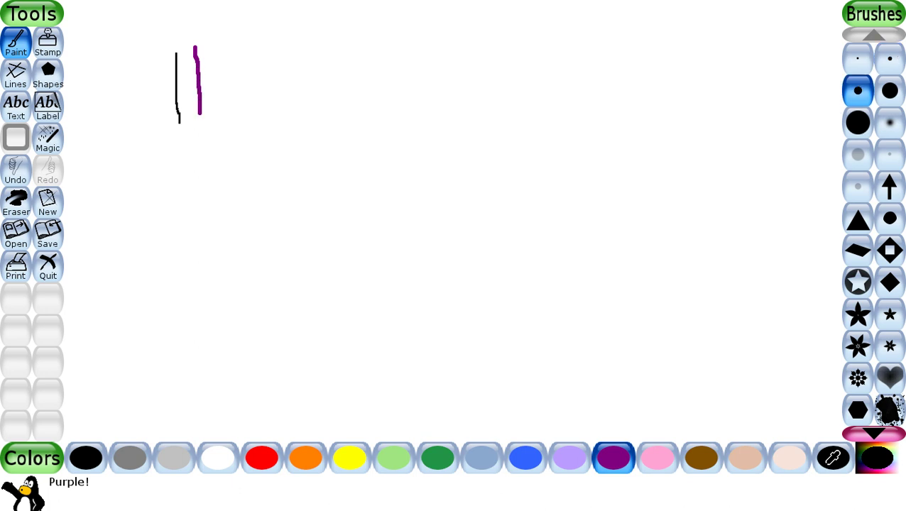
left_click_drag(228, 41, 228, 92)
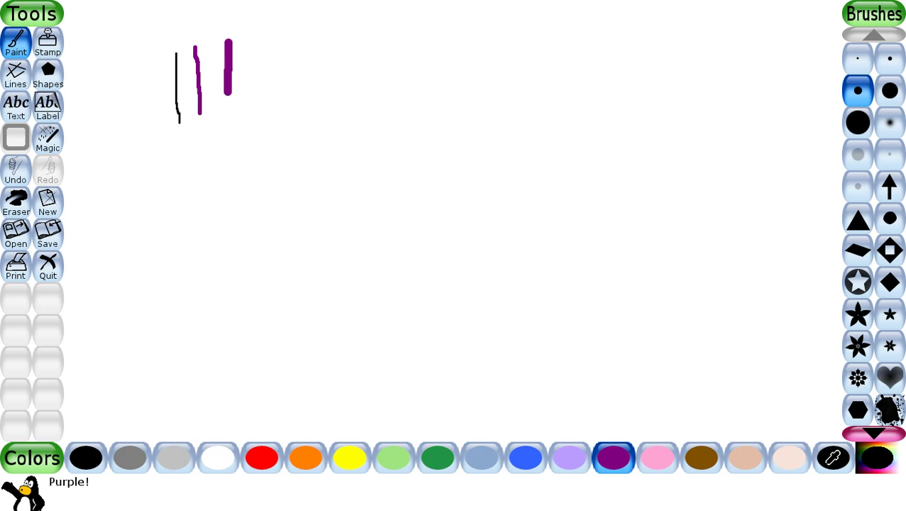
- Paint a thick brown vertical bar with the large round brush
left_click(857, 122)
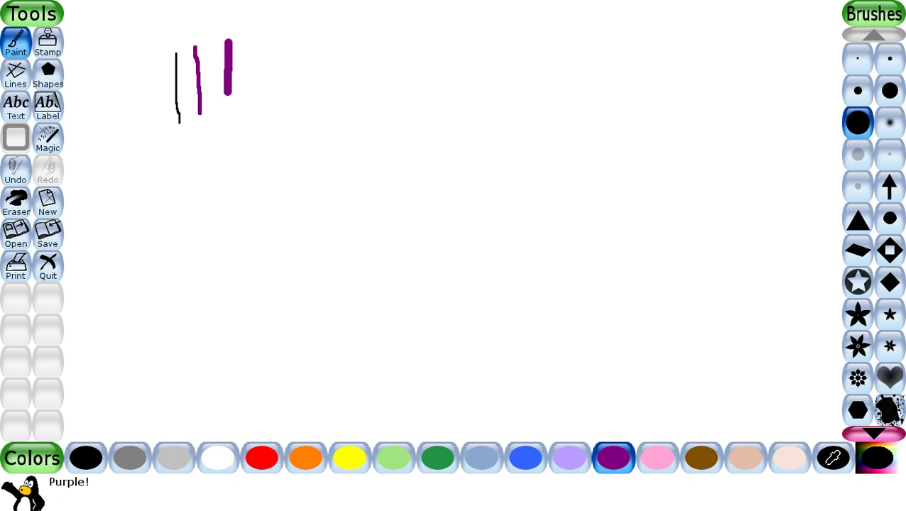
left_click(701, 458)
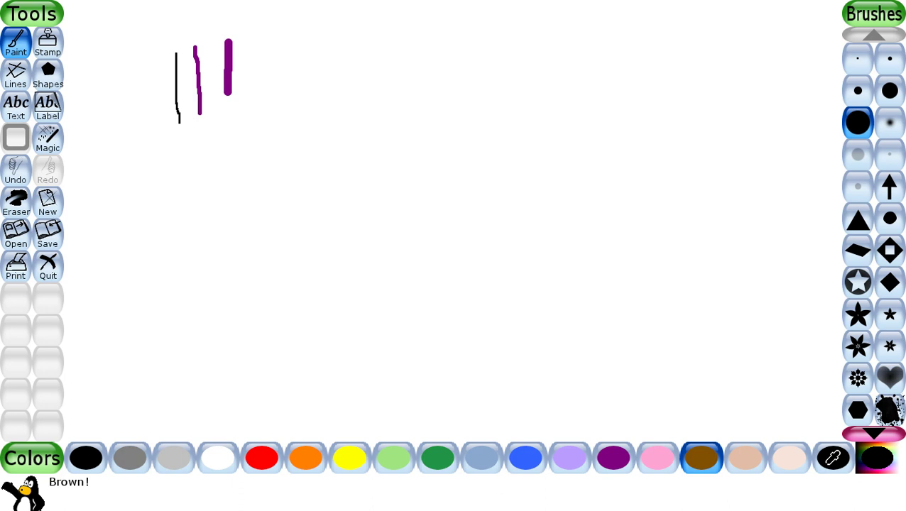
left_click_drag(263, 29, 263, 124)
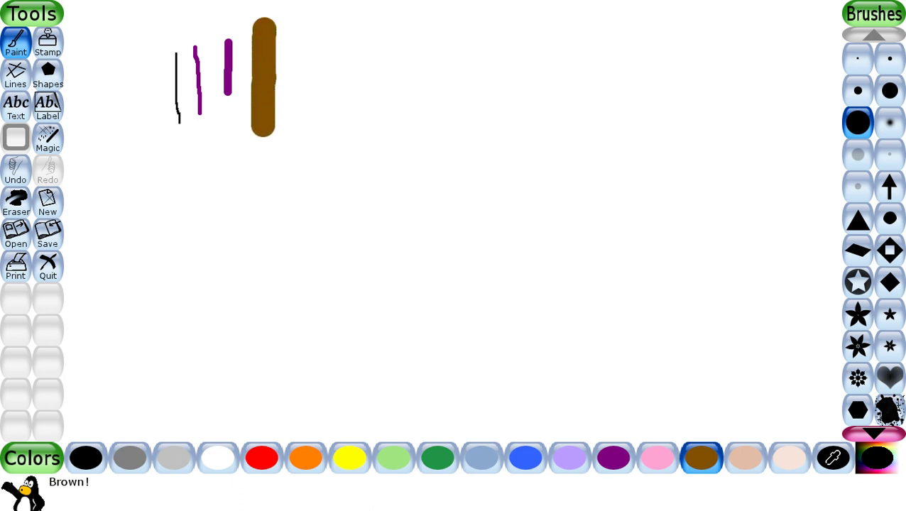
left_click(858, 282)
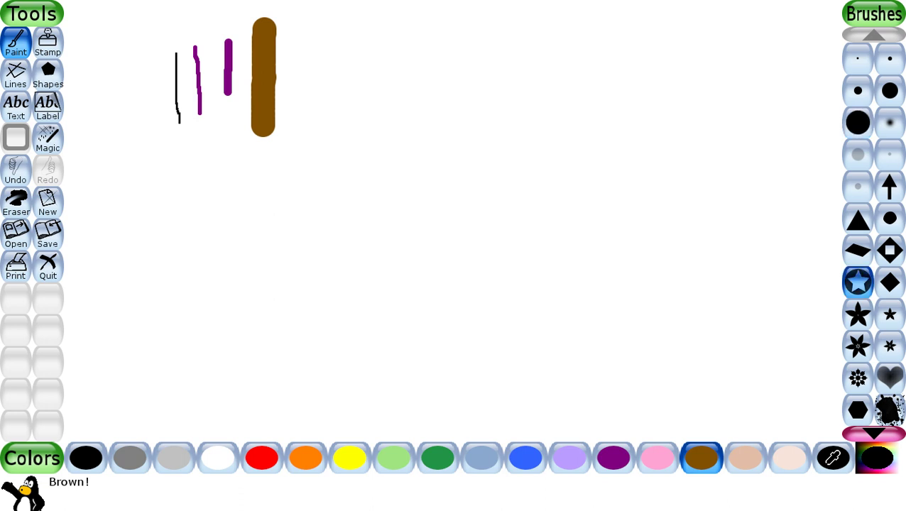
- Paint a brown V near the centre and stamp three brown stars on the right
mouse_move(541, 178)
left_mouse_down()
mouse_move(566, 221)
mouse_move(568, 193)
mouse_move(588, 179)
left_mouse_up()
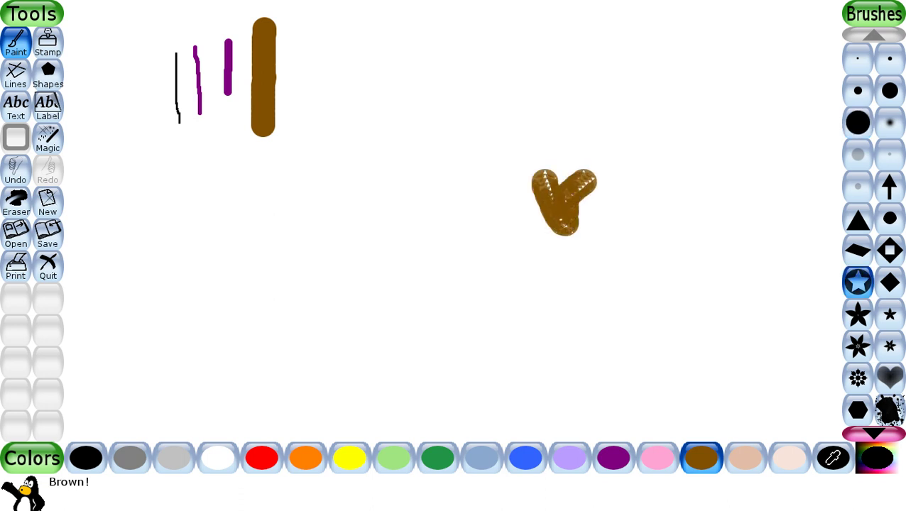
left_click(710, 44)
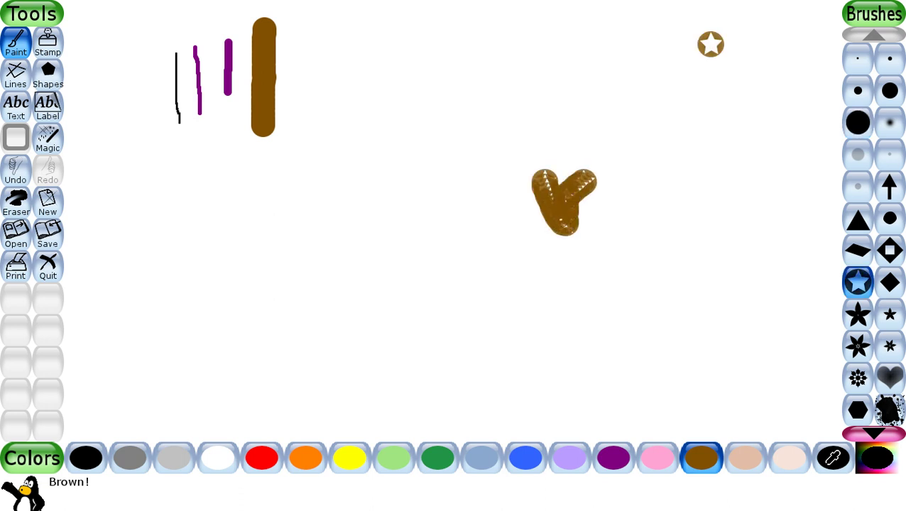
left_click(709, 107)
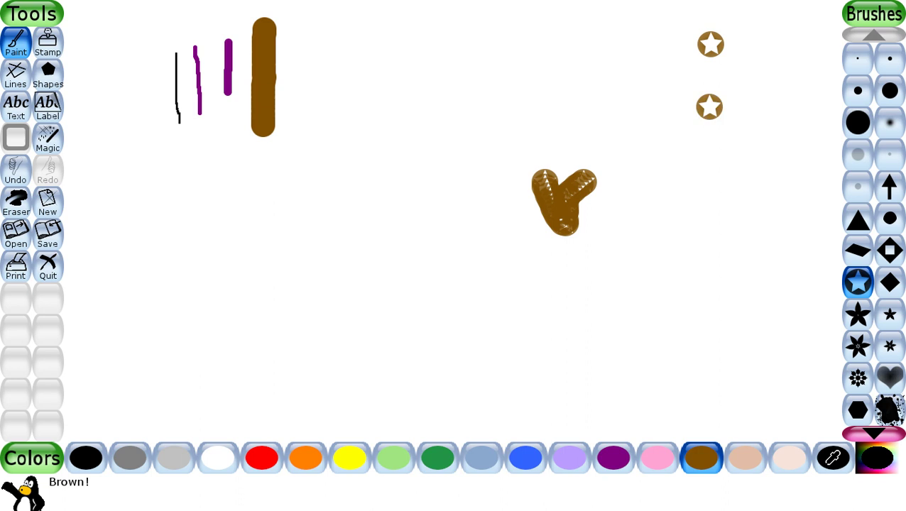
left_click(858, 315)
left_click(693, 287)
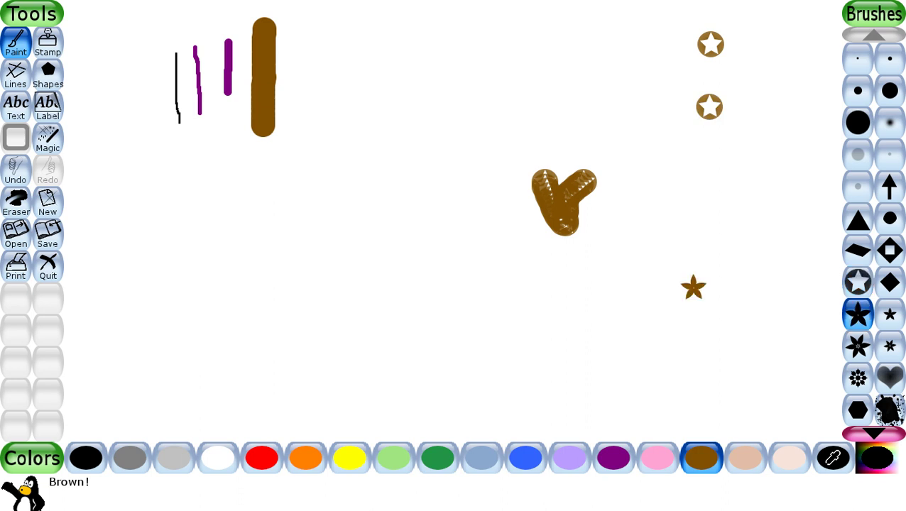
- Stamp two orange hearts and a small orange flower at the lower right
left_click(305, 457)
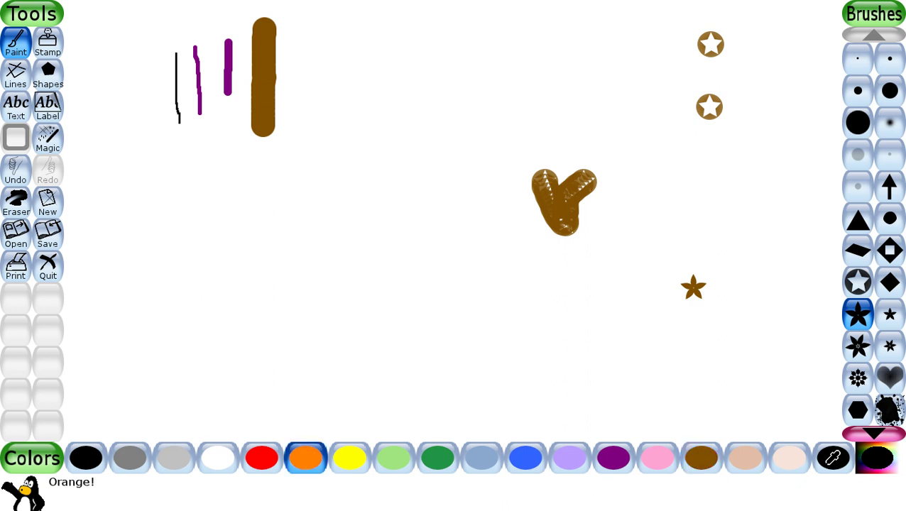
left_click(890, 377)
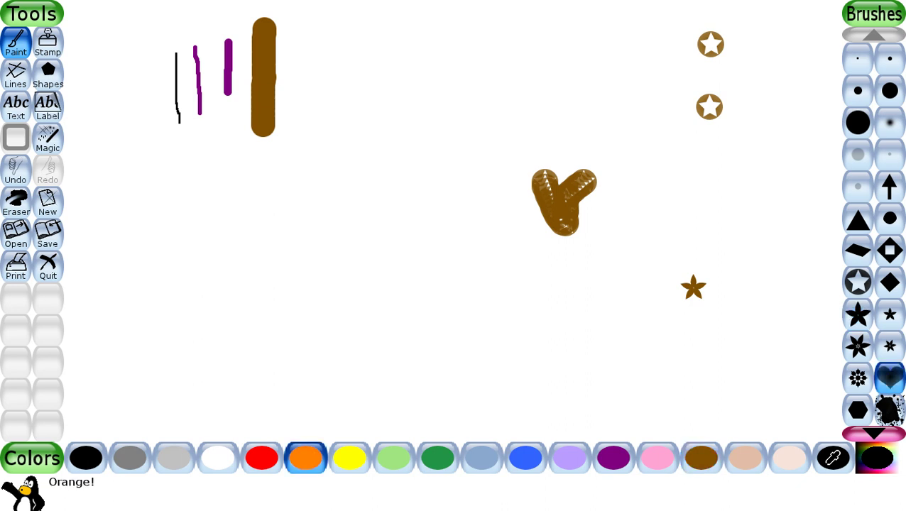
left_click(770, 320)
left_click(775, 357)
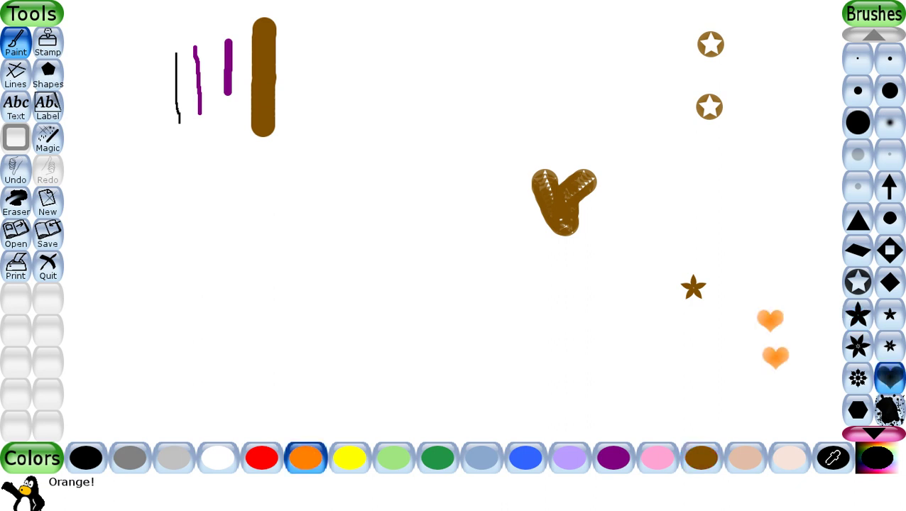
left_click(858, 378)
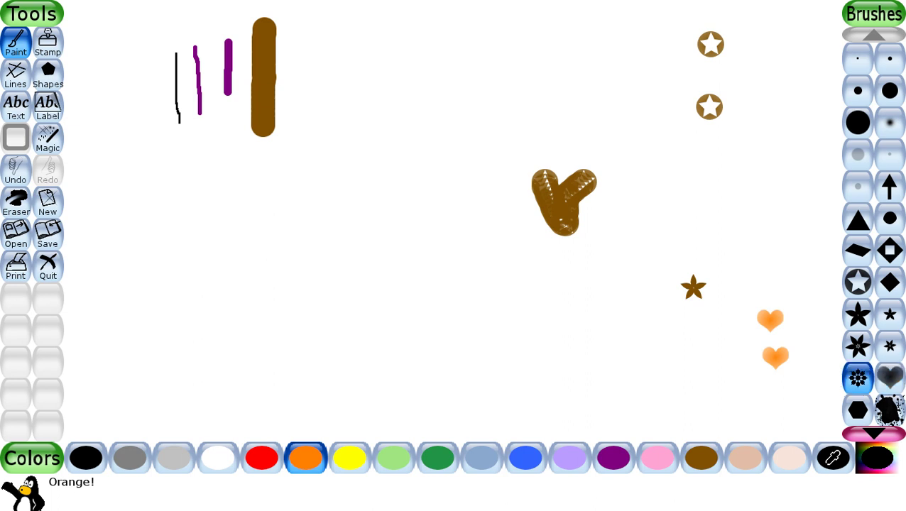
left_click(802, 386)
left_click(858, 409)
- Stamp two orange stars and an orange spiral on the right side
scroll(874, 227, "down", 9)
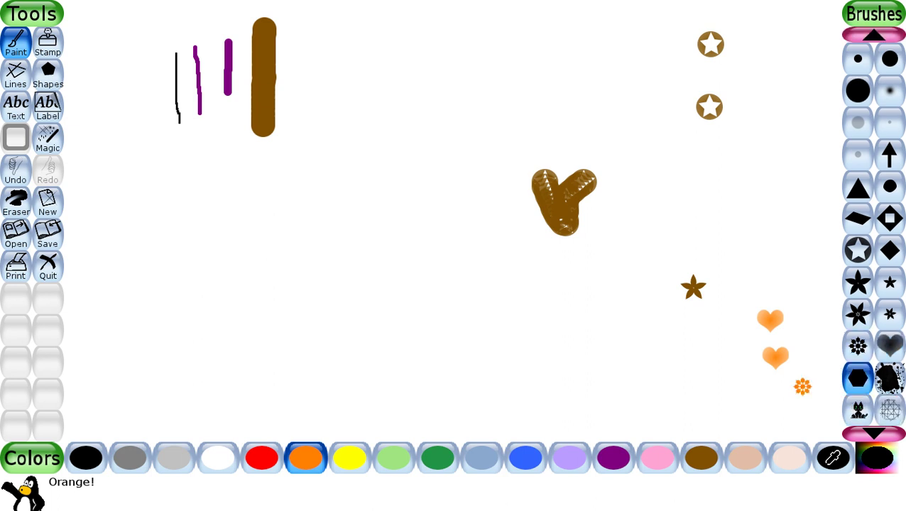
scroll(873, 227, "down", 3)
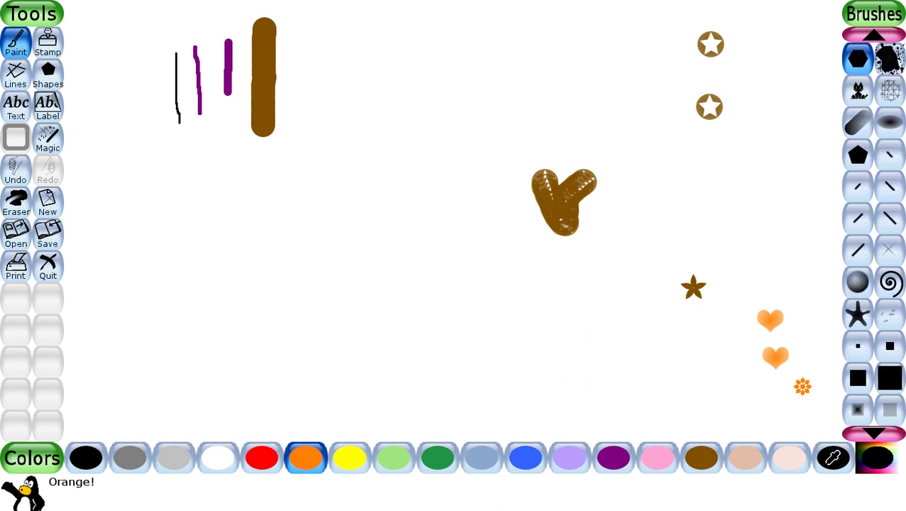
left_click(857, 282)
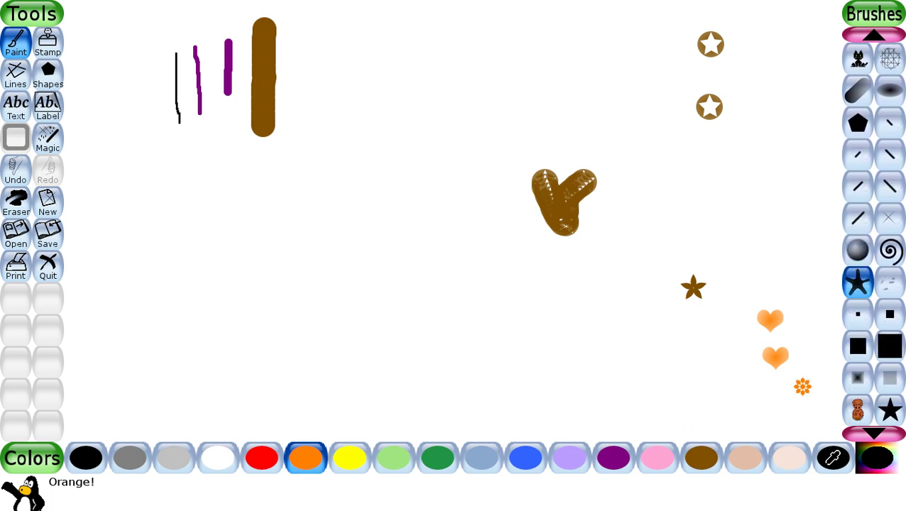
left_click(747, 188)
left_click(765, 221)
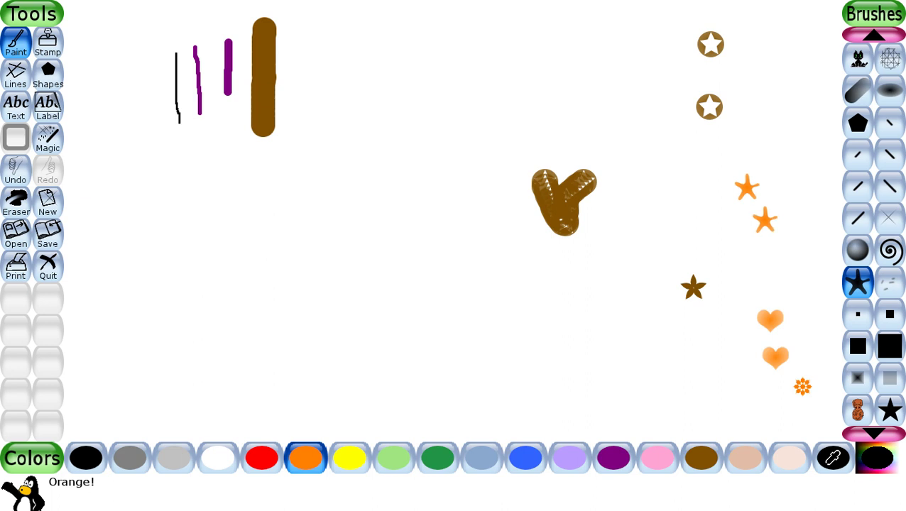
left_click(889, 250)
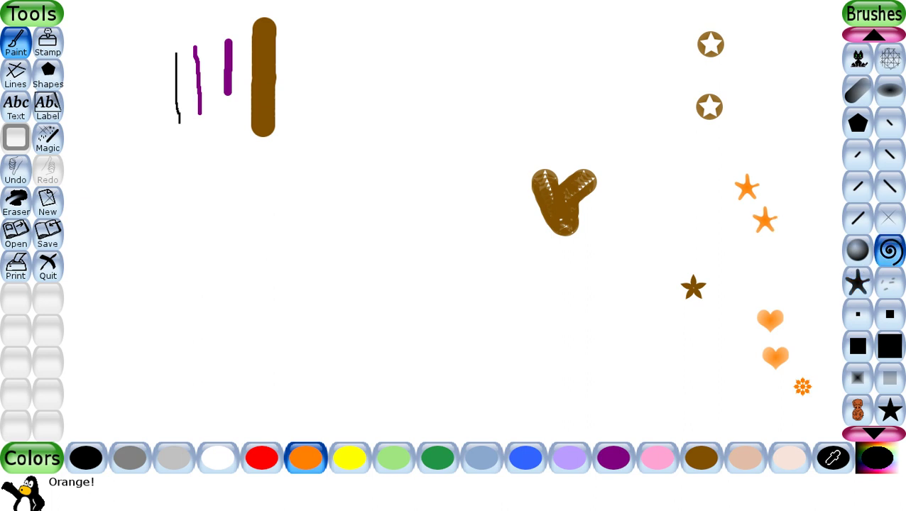
left_click(799, 252)
- Cluster about nine large orange squares among the lower-right hearts
left_click(890, 346)
left_click(766, 276)
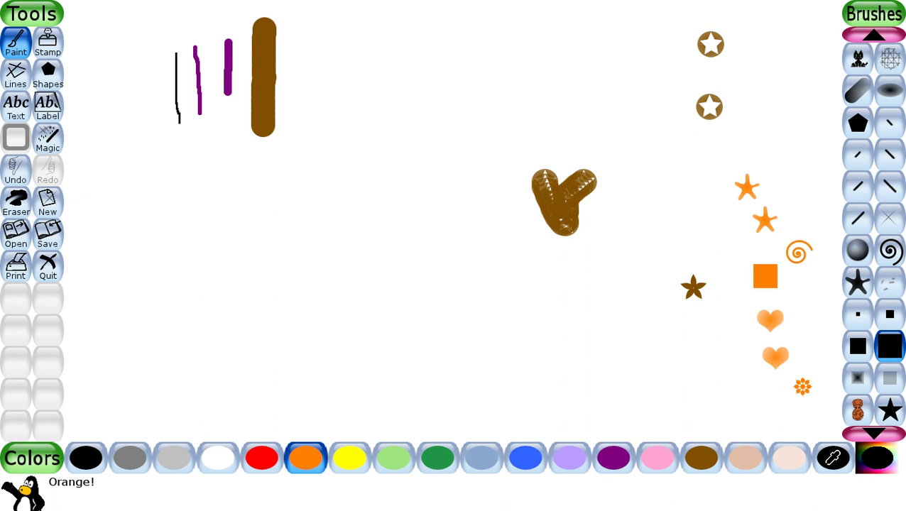
left_click(725, 345)
left_click(746, 295)
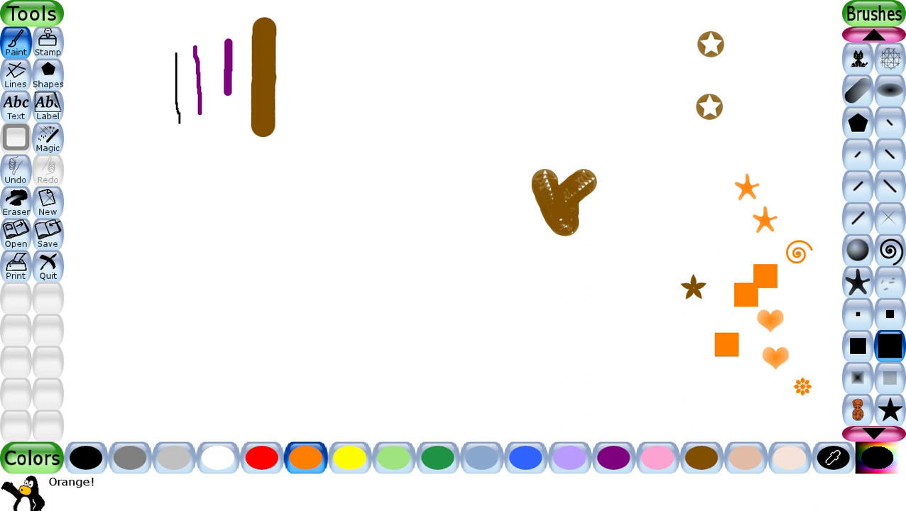
left_click(739, 320)
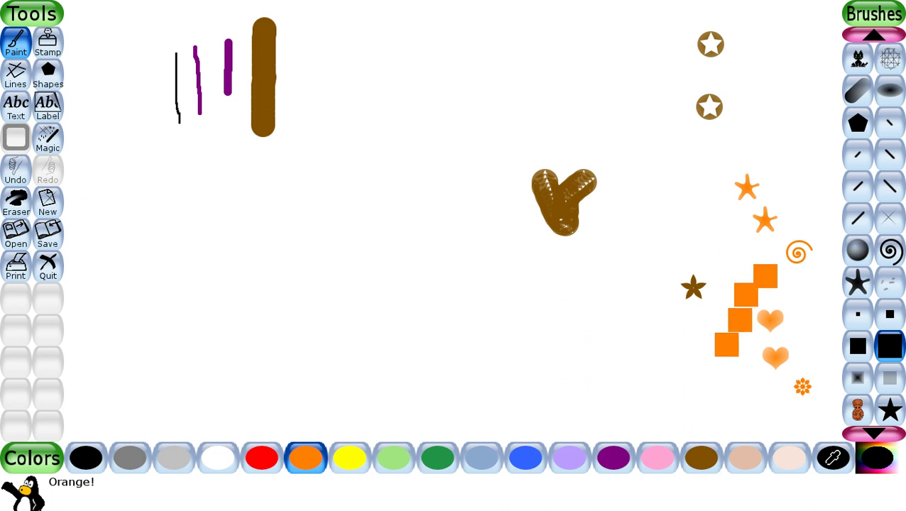
left_click(735, 369)
left_click(770, 393)
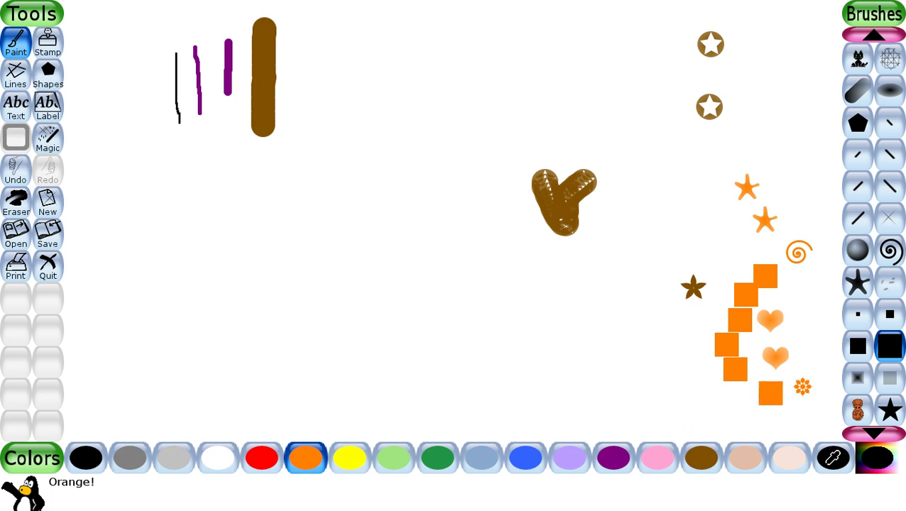
left_click(786, 384)
left_click(803, 341)
left_click(797, 276)
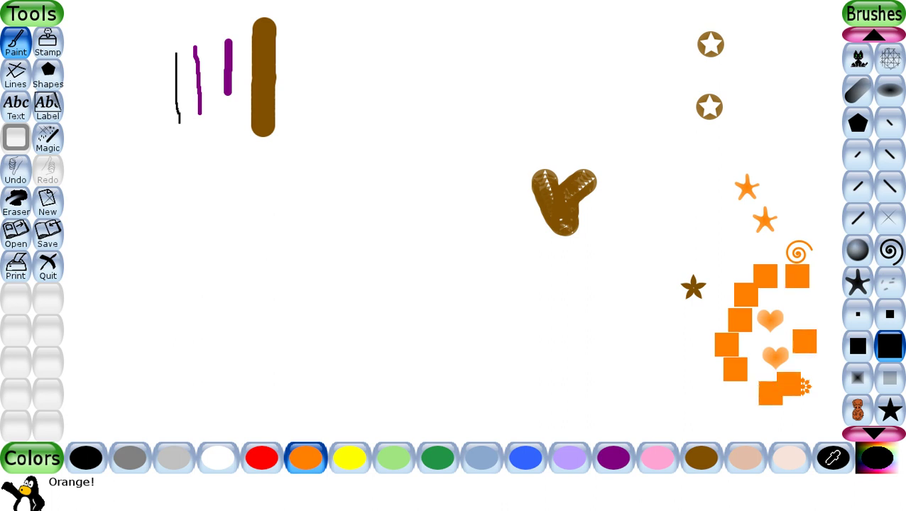
- Paint a fuzzy orange V, a diagonal band of orange stars and a single star
left_click(857, 378)
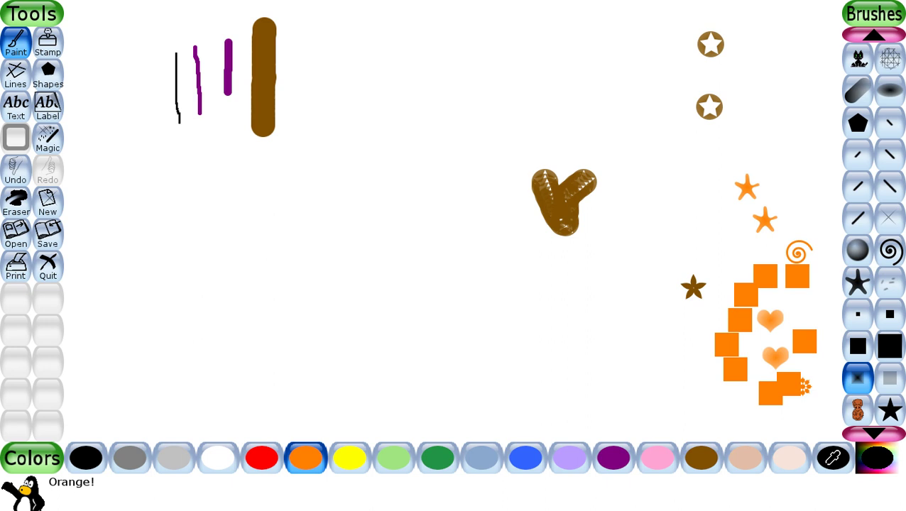
left_click(667, 317)
mouse_move(669, 324)
left_mouse_down()
mouse_move(674, 387)
mouse_move(689, 331)
left_mouse_up()
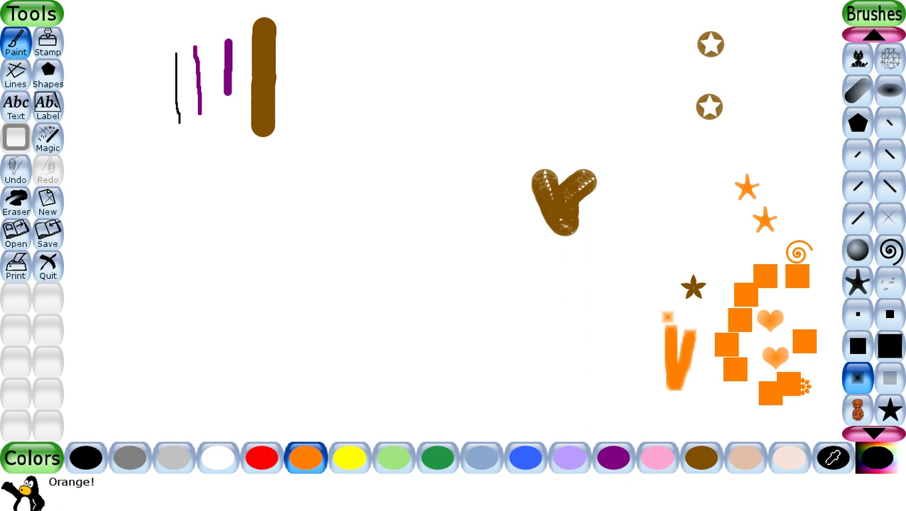
left_click(890, 410)
left_click_drag(583, 358, 607, 406)
left_click(610, 254)
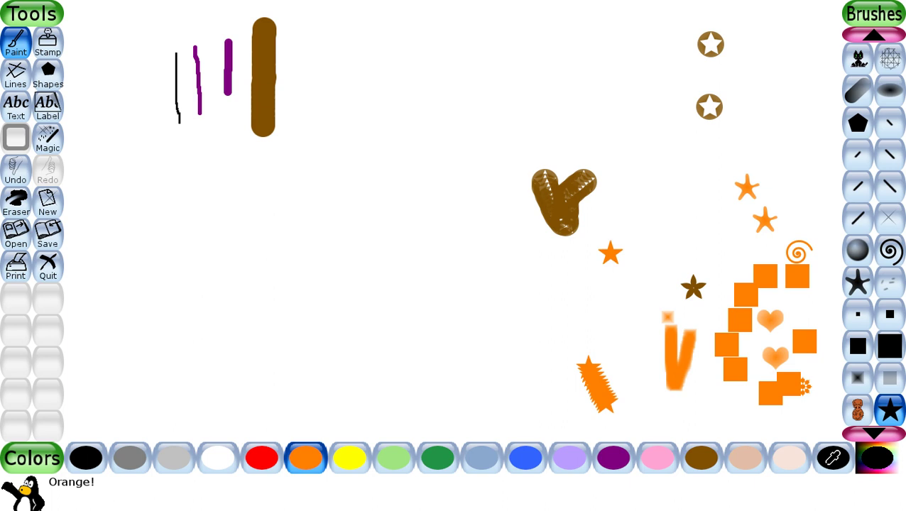
left_click(47, 43)
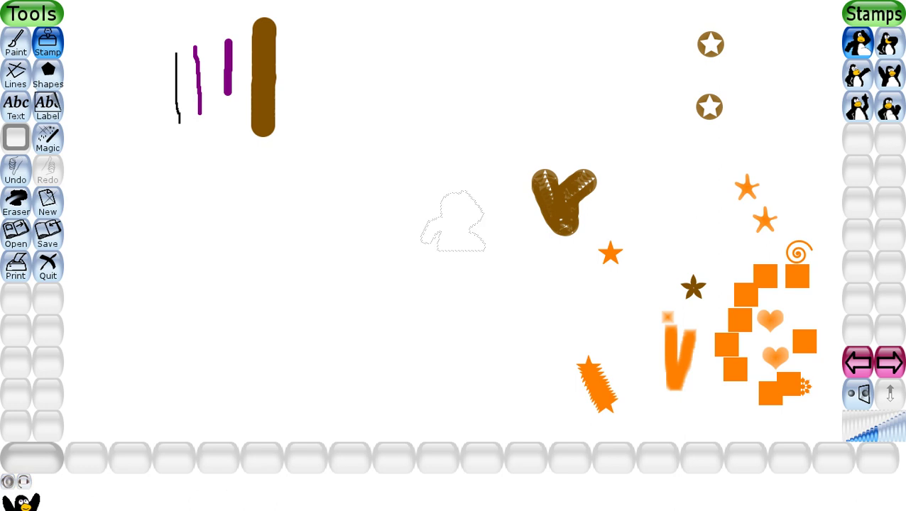
- Stamp a large penguin over the right half, then four smaller penguins on its body
left_click(784, 71)
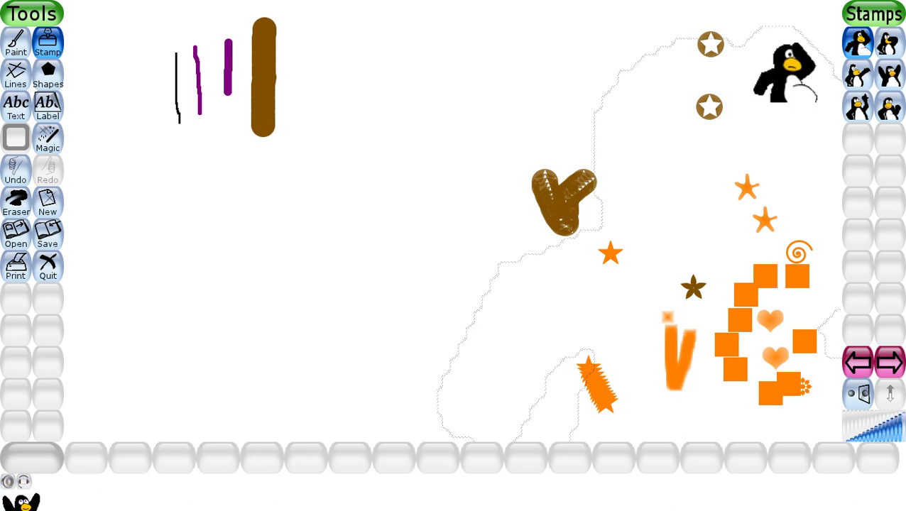
left_click(682, 252)
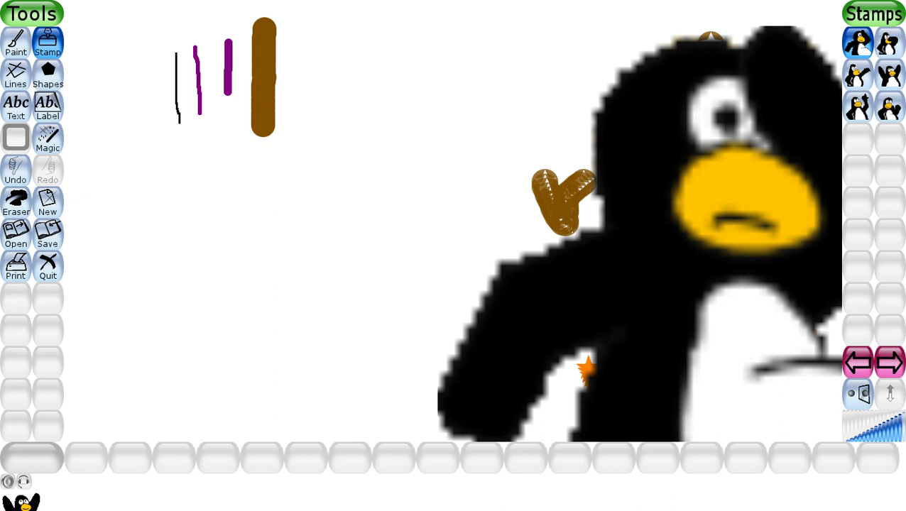
left_click(865, 429)
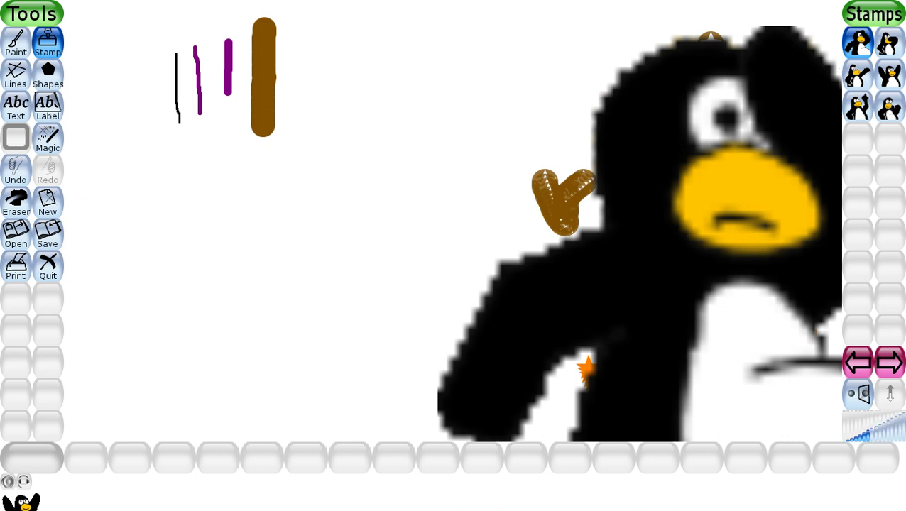
left_click(744, 268)
left_click(683, 241)
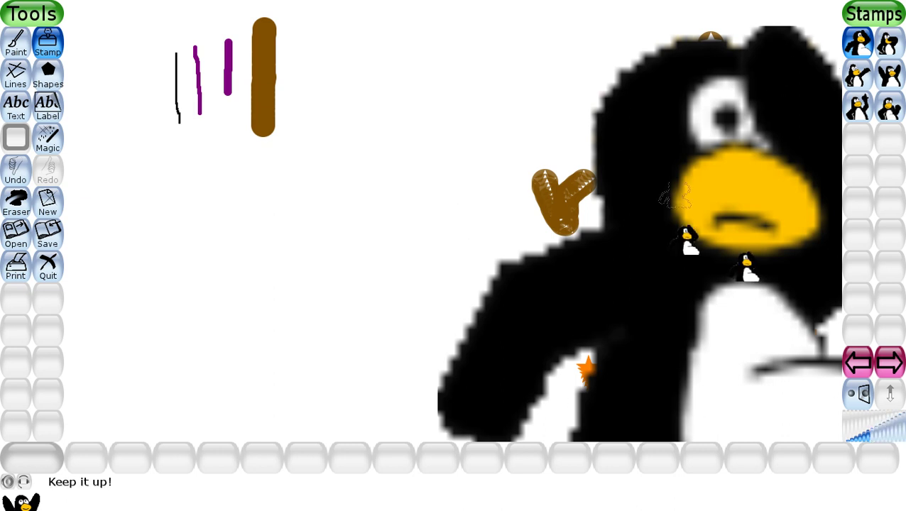
left_click(677, 172)
left_click(662, 119)
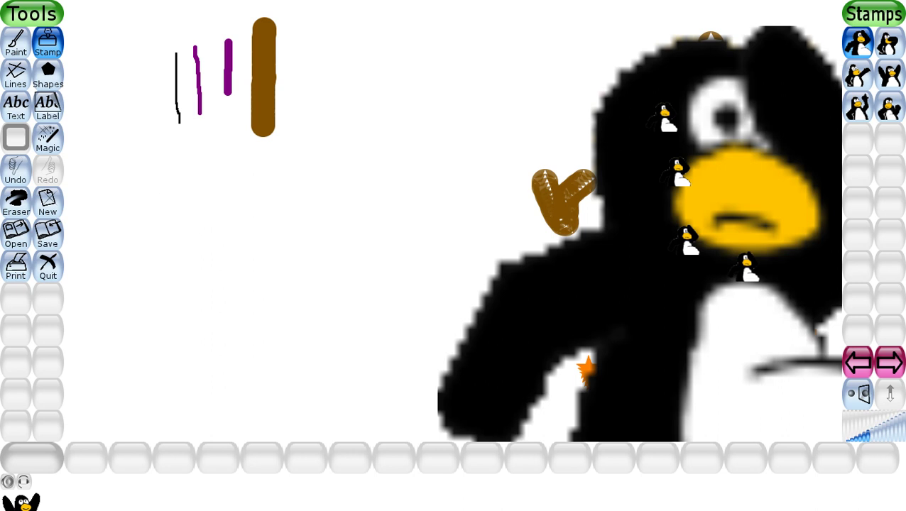
left_click(16, 73)
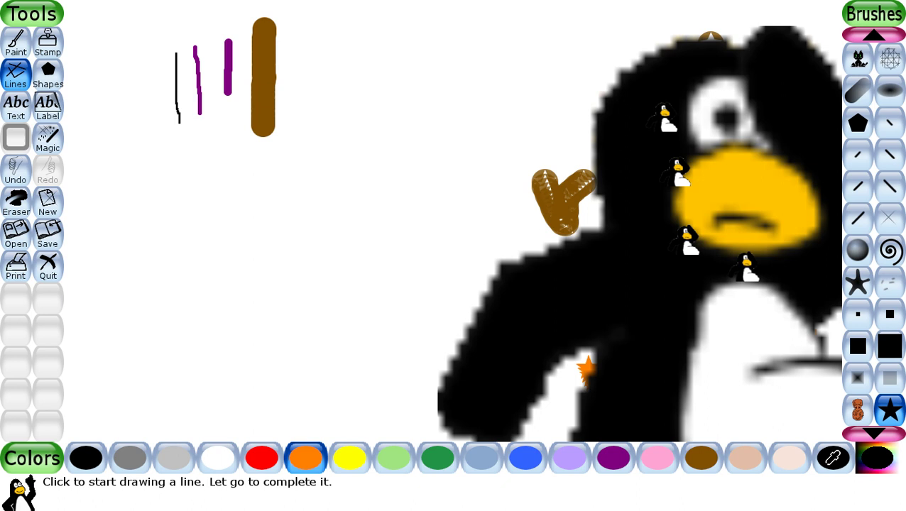
- Draw a vertical line of orange stars and a plain orange vertical line
left_click_drag(311, 183, 311, 243)
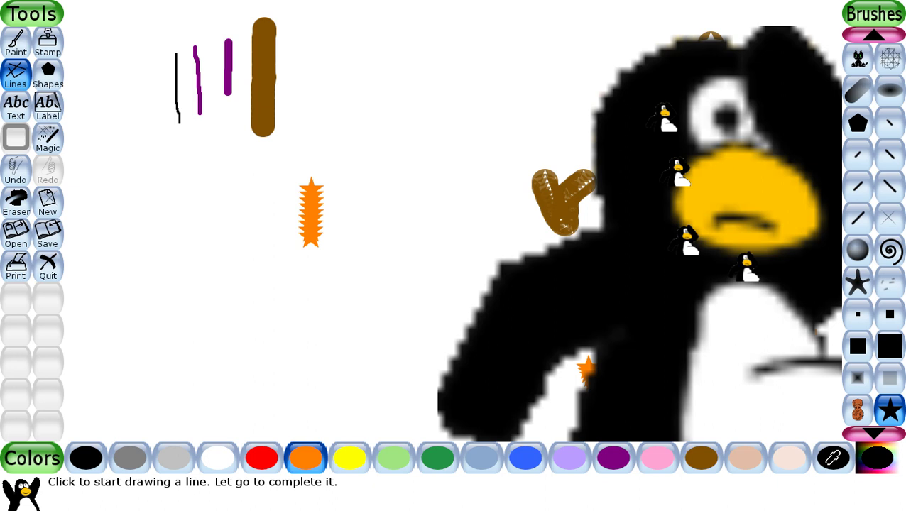
scroll(874, 234, "up", 9)
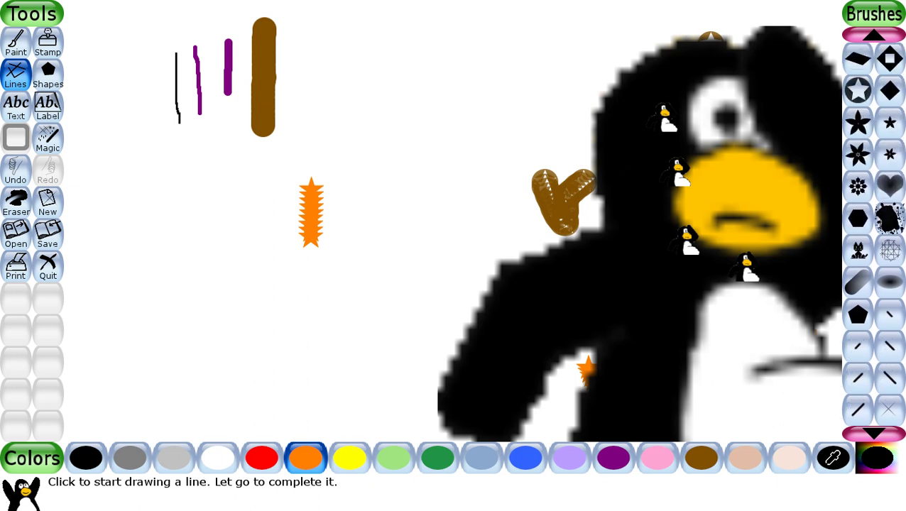
scroll(874, 234, "up", 3)
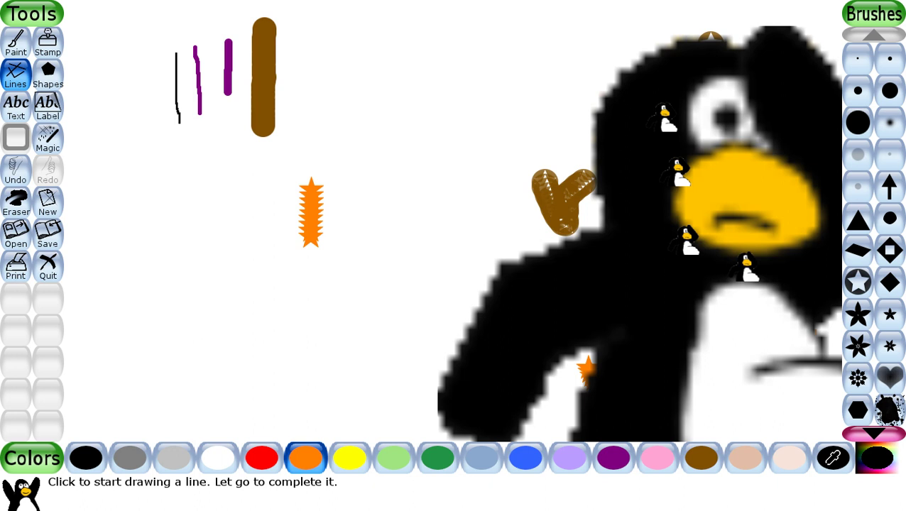
left_click(857, 90)
left_click_drag(175, 193, 174, 294)
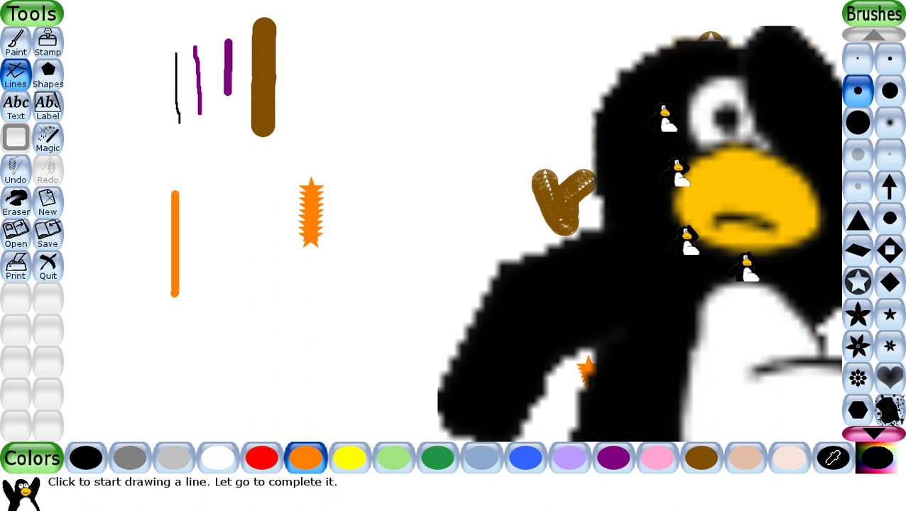
- Draw a straight red vertical line right of the orange one
left_click(261, 458)
left_click_drag(241, 243, 240, 319)
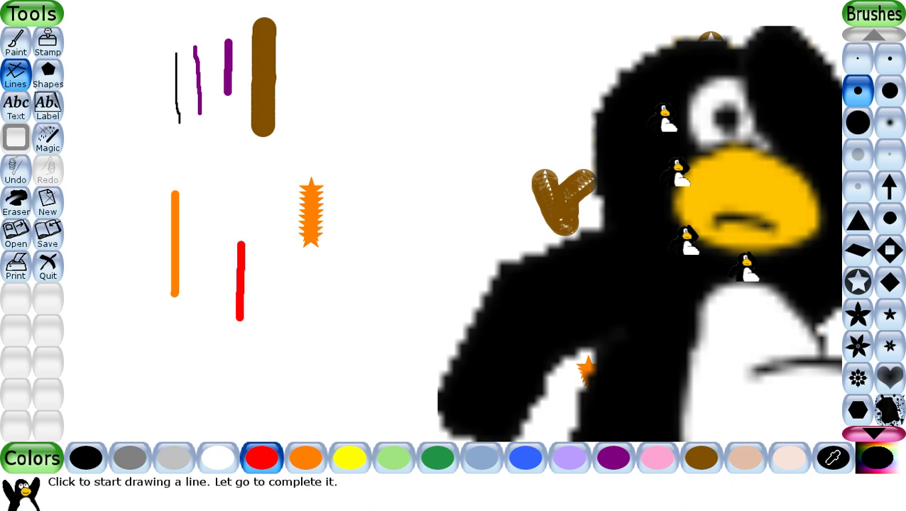
left_click(47, 75)
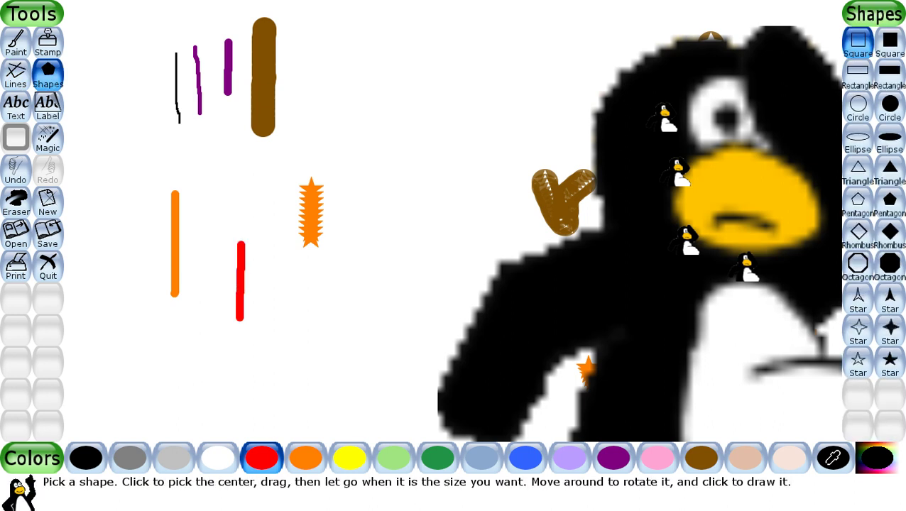
- Draw a solid filled red square at the top centre
left_click(890, 43)
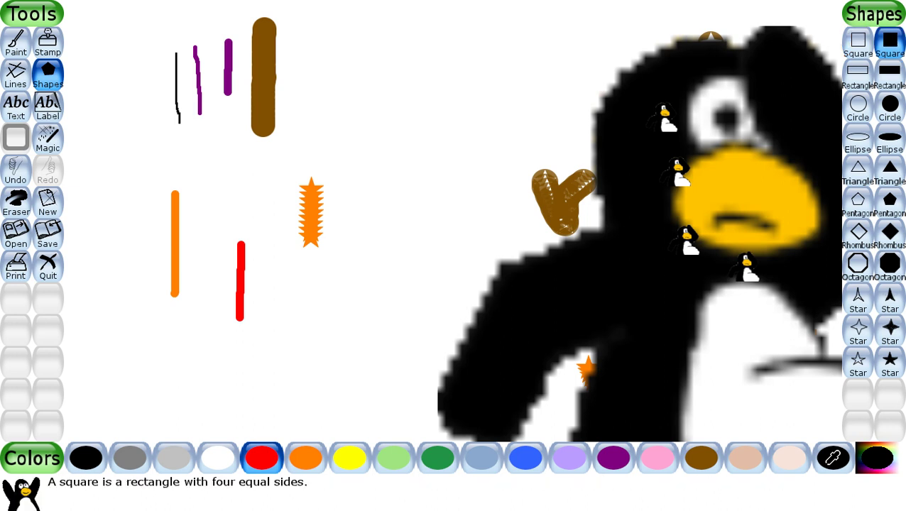
left_click_drag(417, 25, 475, 81)
left_click(475, 81)
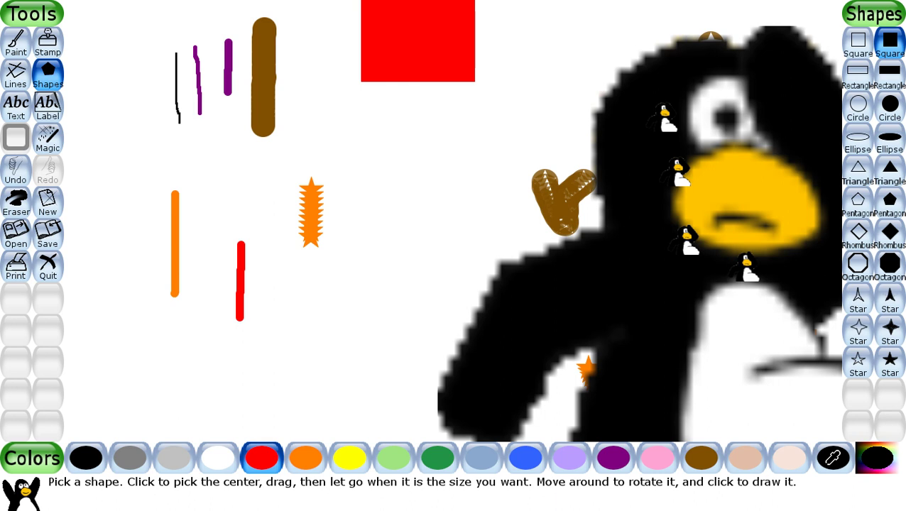
- Draw a hollow red square outline just below the filled one
left_click(857, 43)
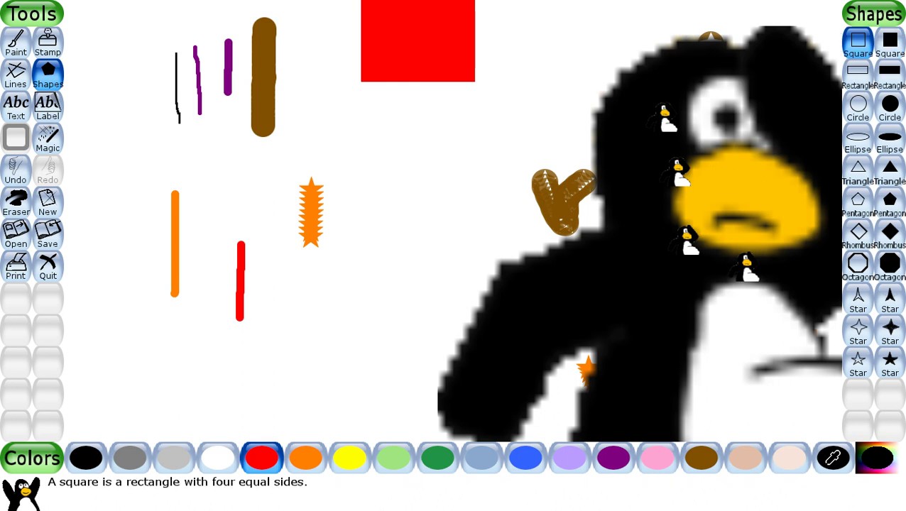
left_click_drag(373, 135, 439, 201)
left_click(439, 201)
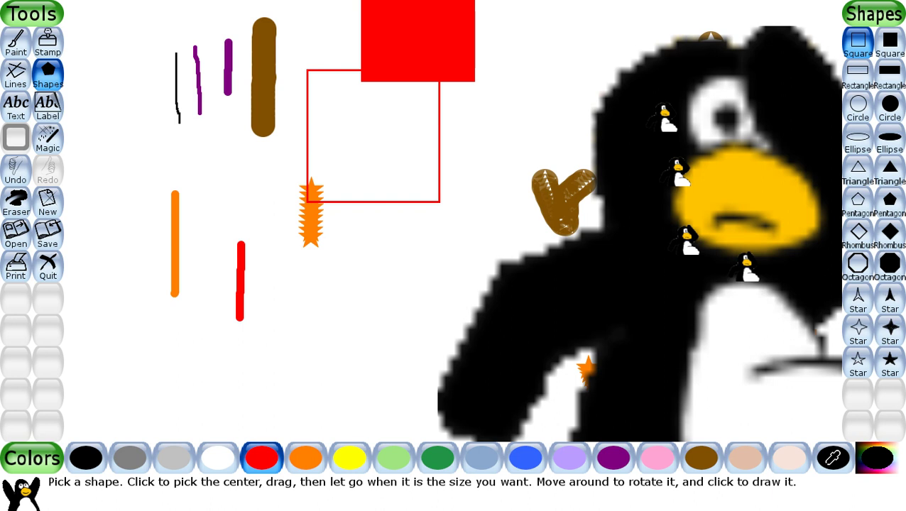
left_click(16, 106)
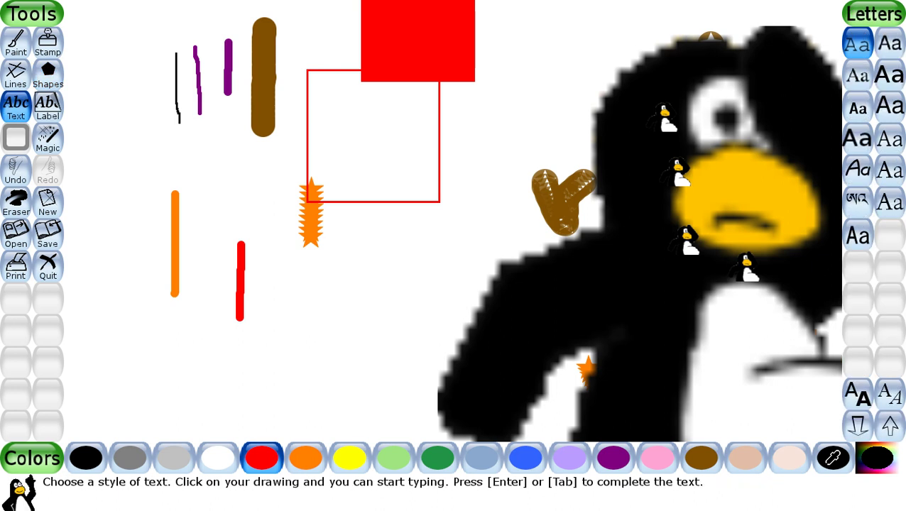
- Type the person's full name as red text above the orange vertical line
left_click(137, 192)
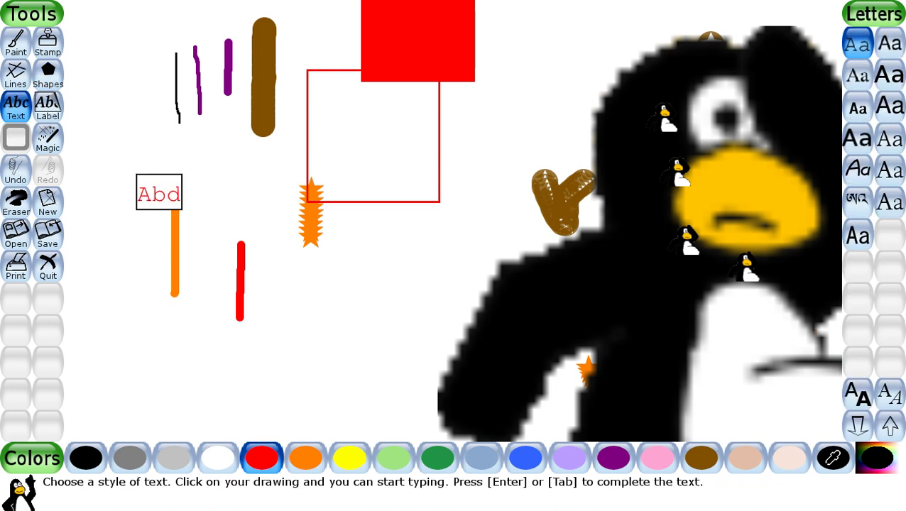
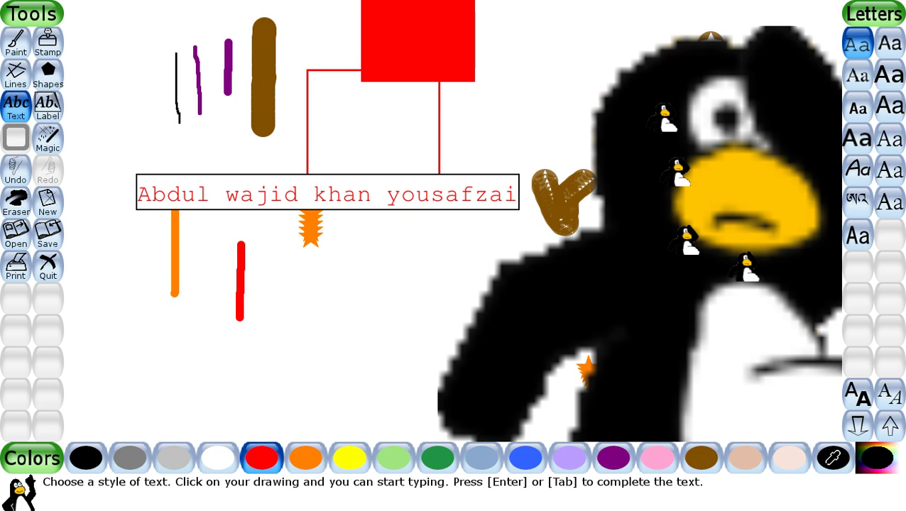
- Try several fonts for the name and settle on a sans-serif font
left_click(890, 105)
left_click(857, 138)
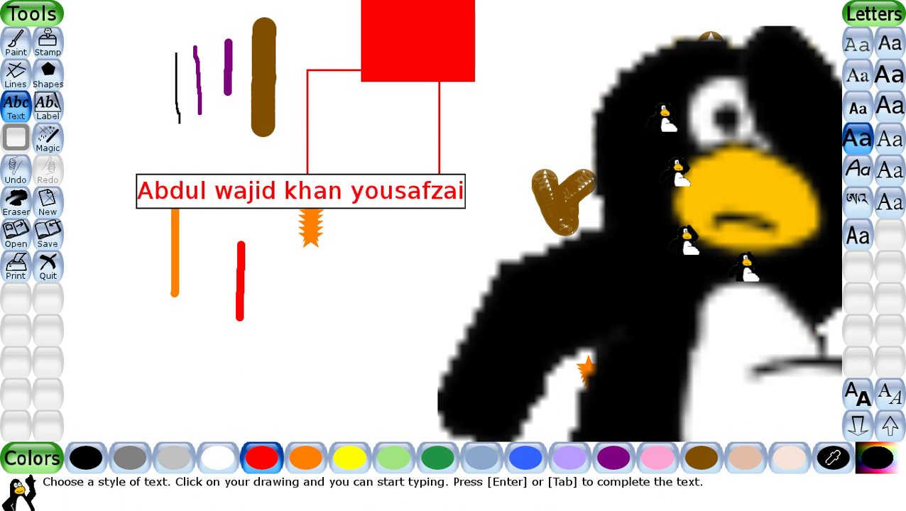
left_click(889, 169)
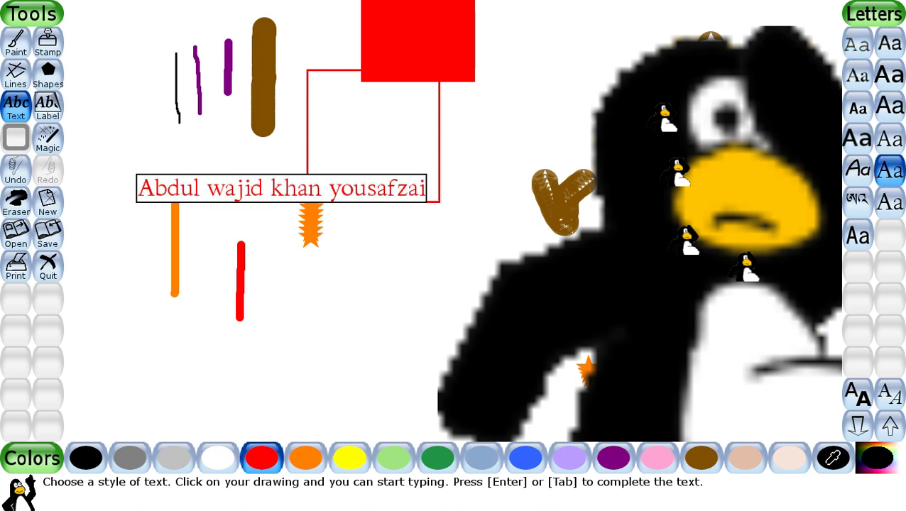
left_click(858, 201)
left_click(889, 201)
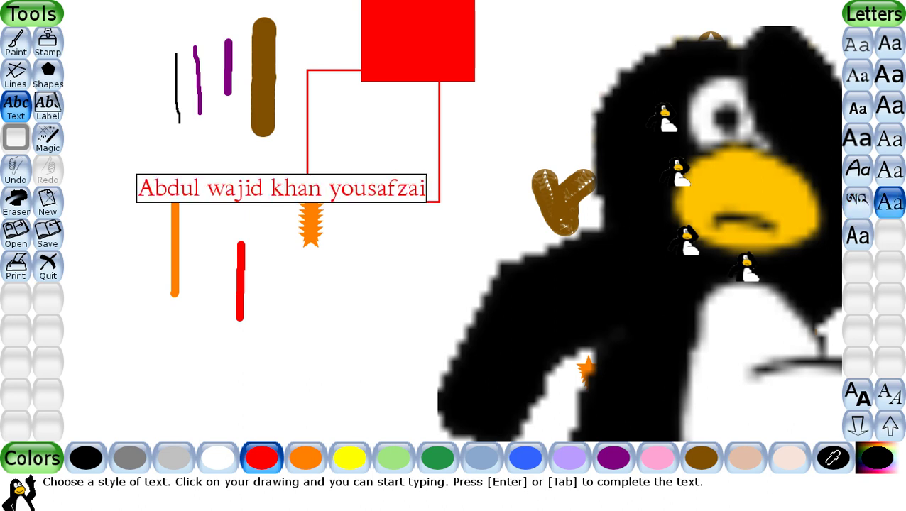
left_click(858, 234)
left_click(857, 169)
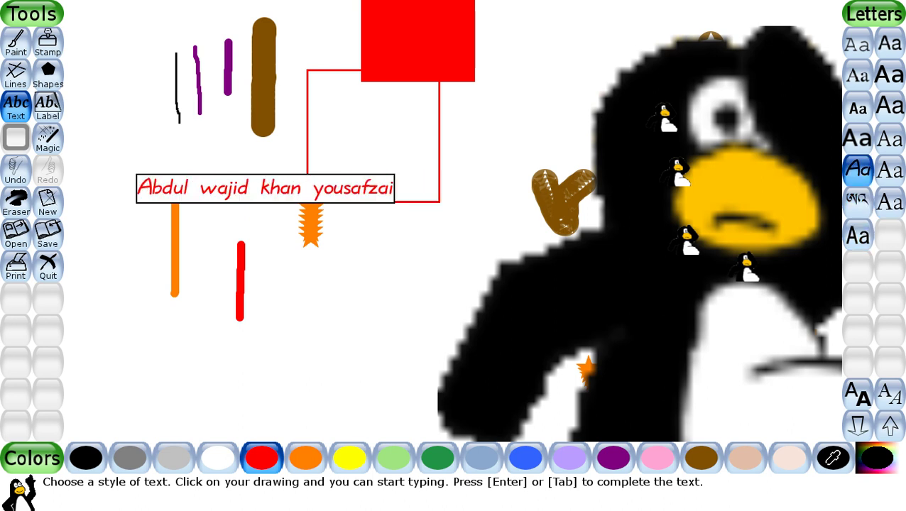
left_click(858, 138)
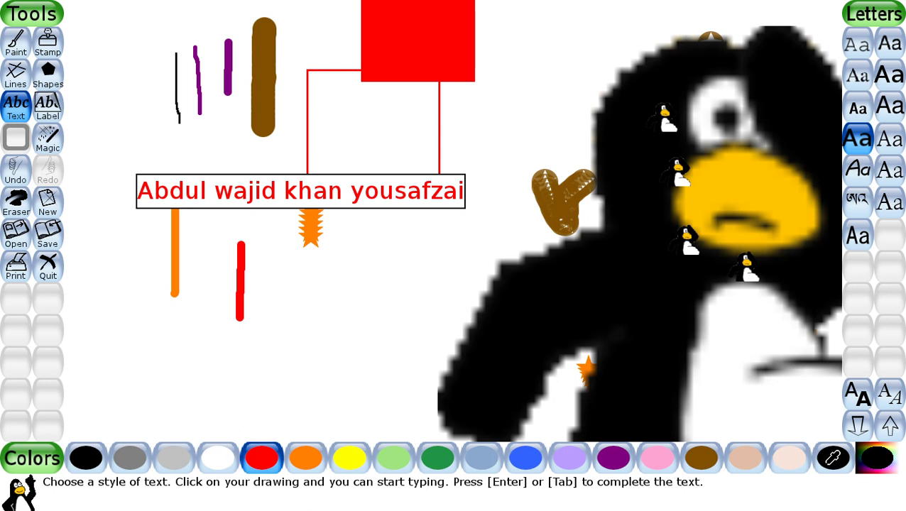
left_click(889, 106)
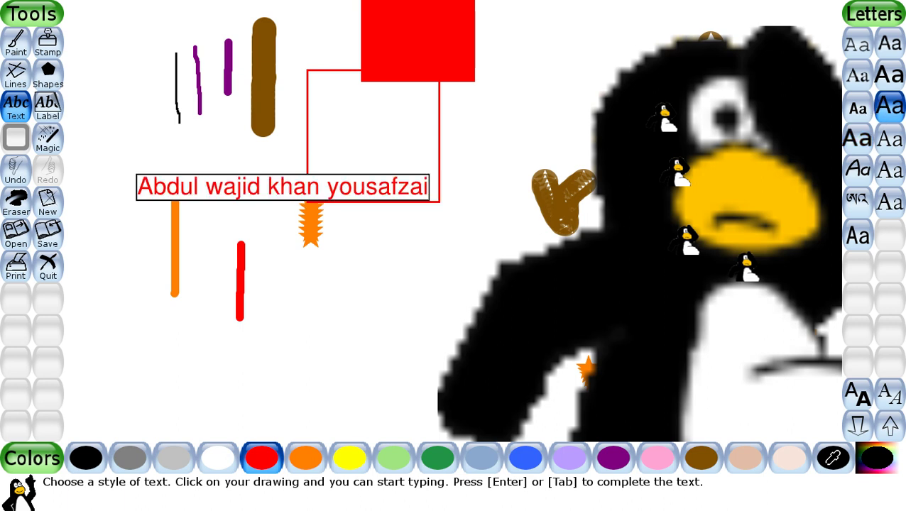
- Make the name bold at a large size and commit it to the canvas
left_click(858, 392)
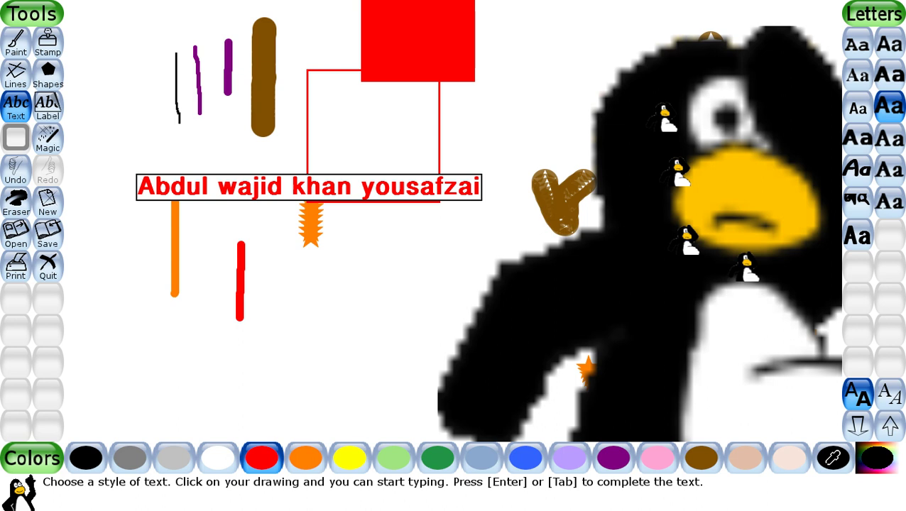
left_click(890, 393)
left_click(890, 393)
left_click(858, 424)
left_click(858, 425)
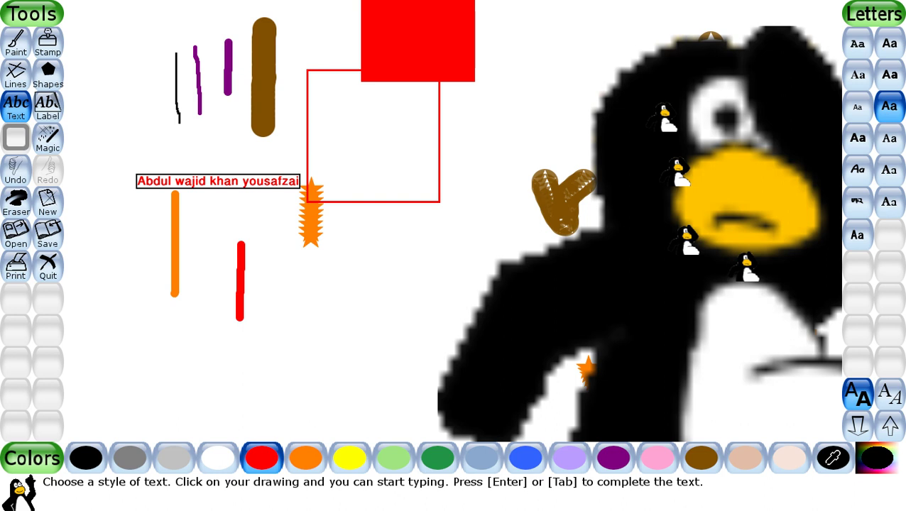
left_click(889, 425)
left_click(890, 424)
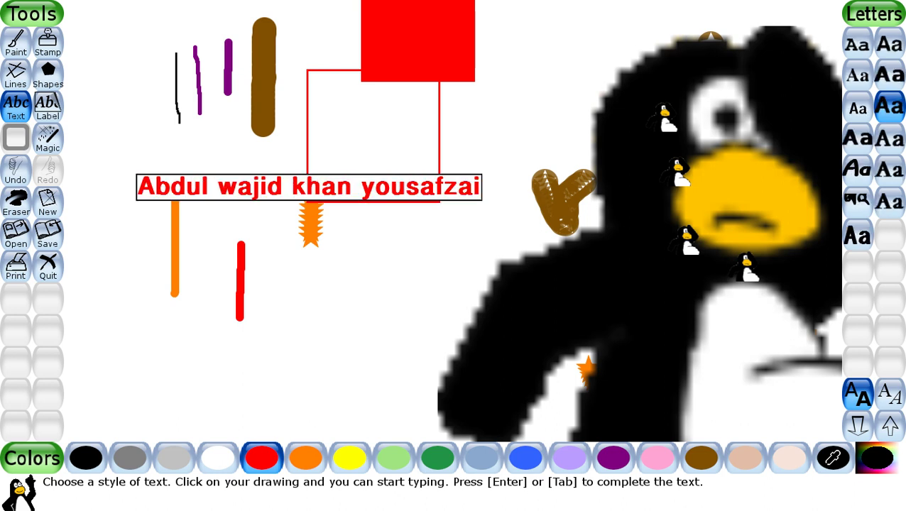
left_click(889, 424)
left_click(858, 425)
left_click(48, 107)
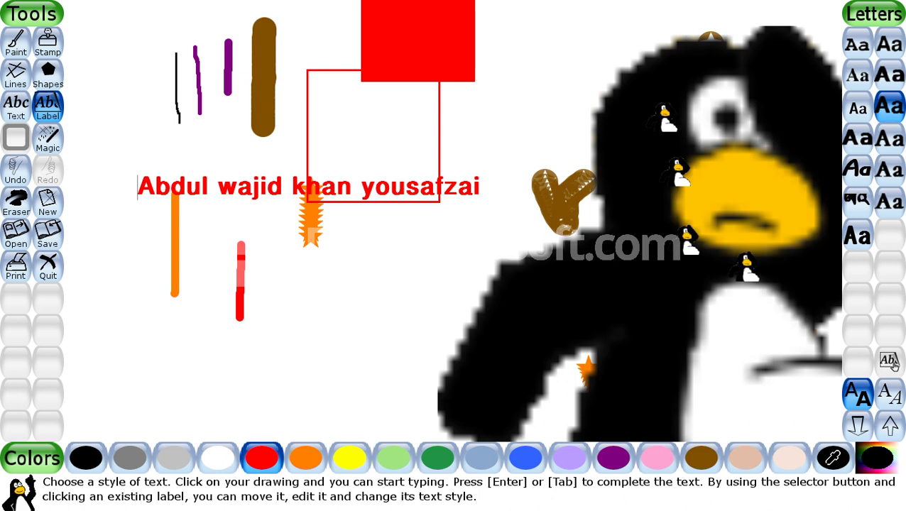
- Undo the name and stamp a column of small Magic bricks near the top centre
key("ctrl+z")
left_click(48, 139)
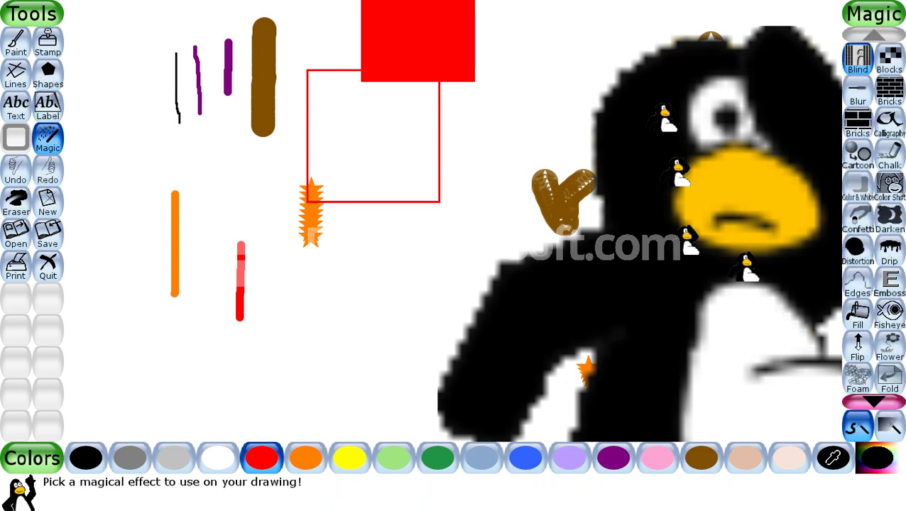
left_click(890, 91)
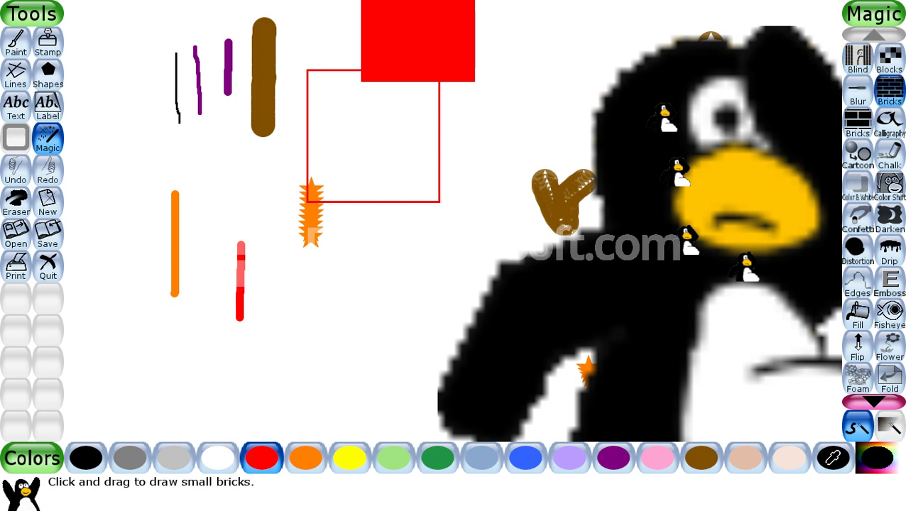
left_click(525, 59)
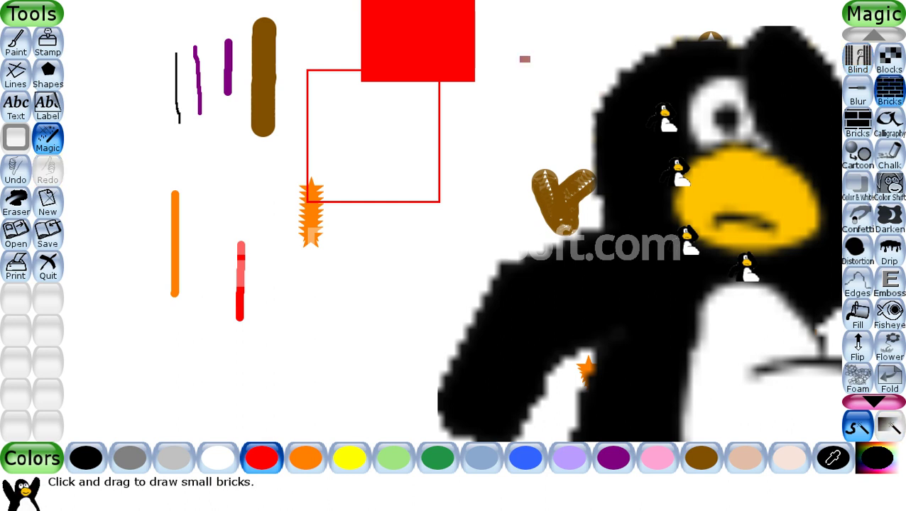
left_click(525, 66)
left_click(525, 99)
left_click(524, 138)
left_click(524, 154)
- Draw large bricks near the centre and roughen them and the brown V with Chalk
left_click(857, 154)
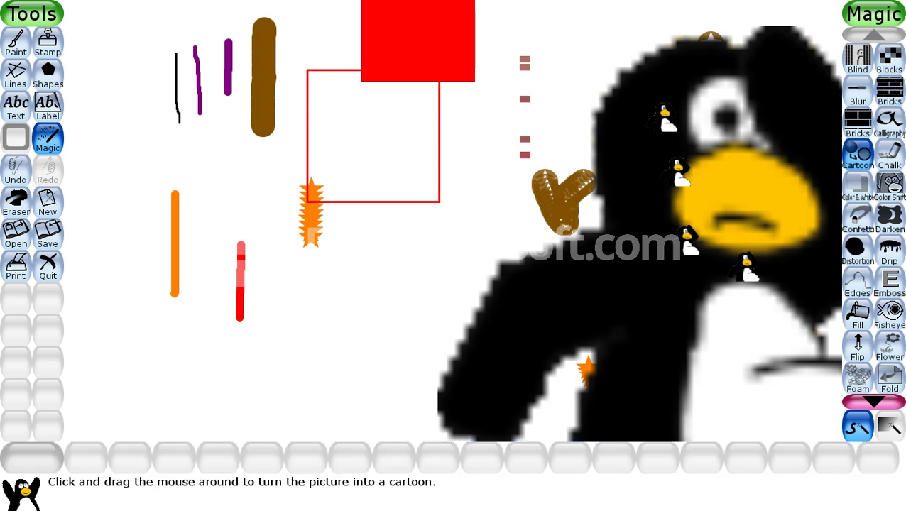
left_click(858, 123)
mouse_move(433, 181)
left_mouse_down()
mouse_move(410, 293)
mouse_move(409, 343)
mouse_move(481, 165)
left_mouse_up()
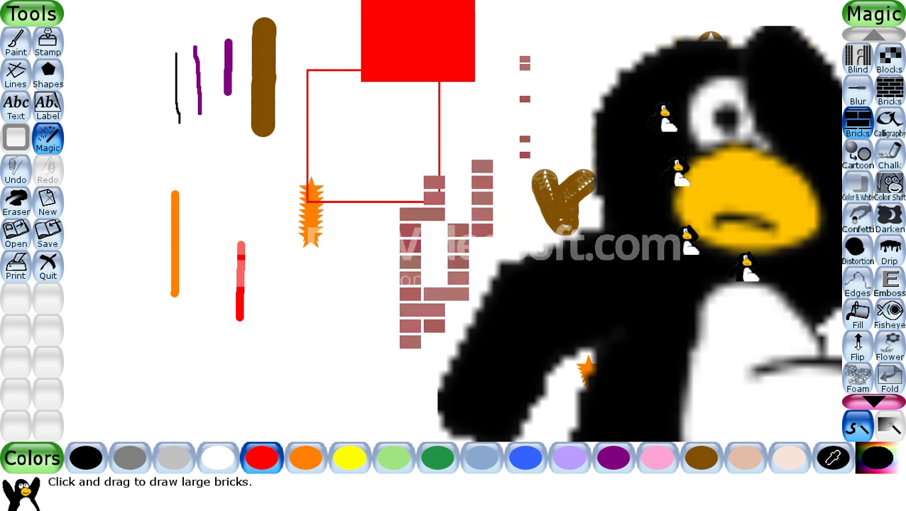
left_click(889, 154)
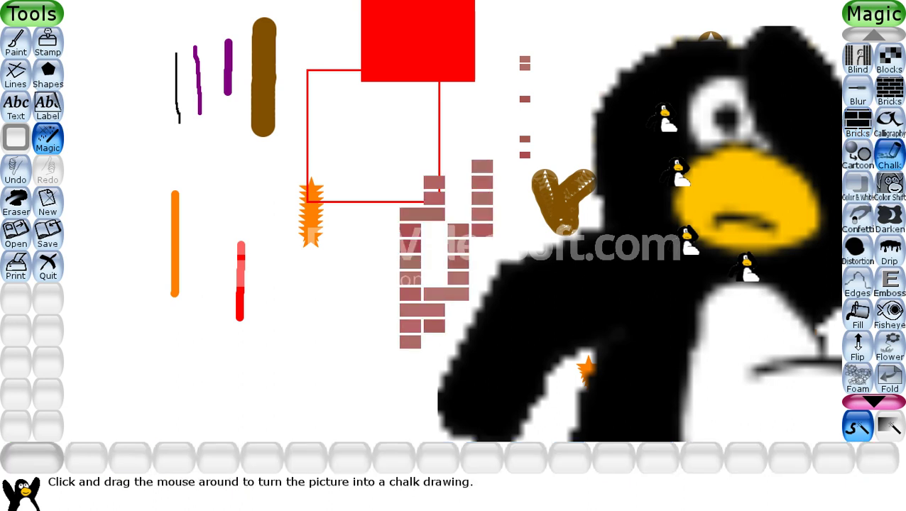
left_click_drag(590, 162, 577, 169)
left_click_drag(525, 99, 486, 213)
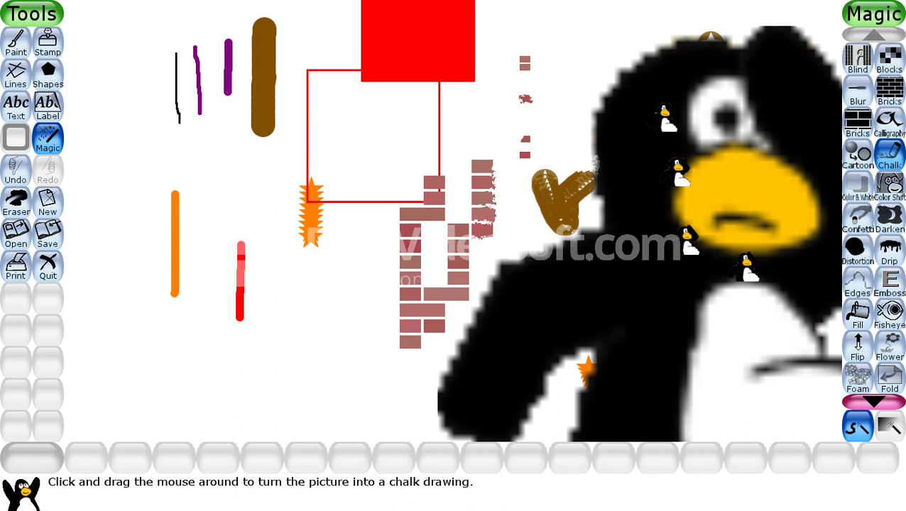
- Fill the big penguin's white belly with brown using the Magic Fill
left_click(858, 250)
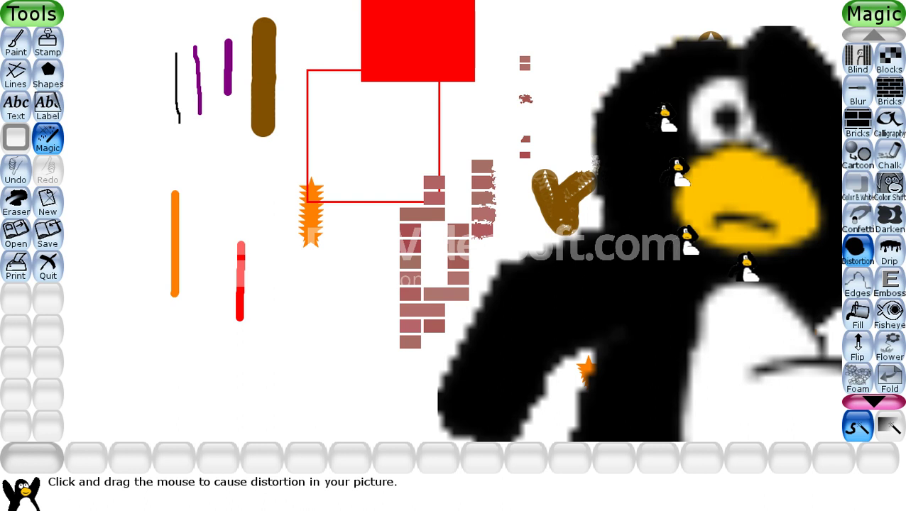
left_click(857, 313)
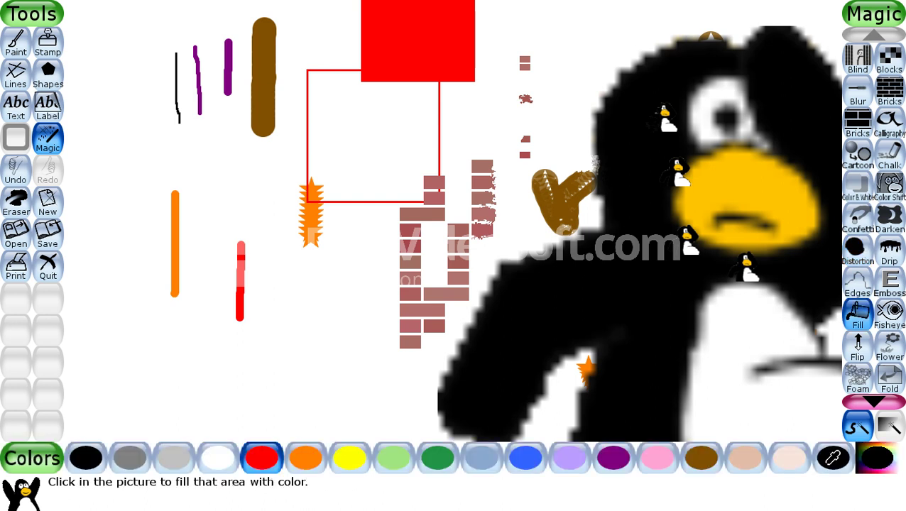
left_click(701, 457)
left_click(760, 334)
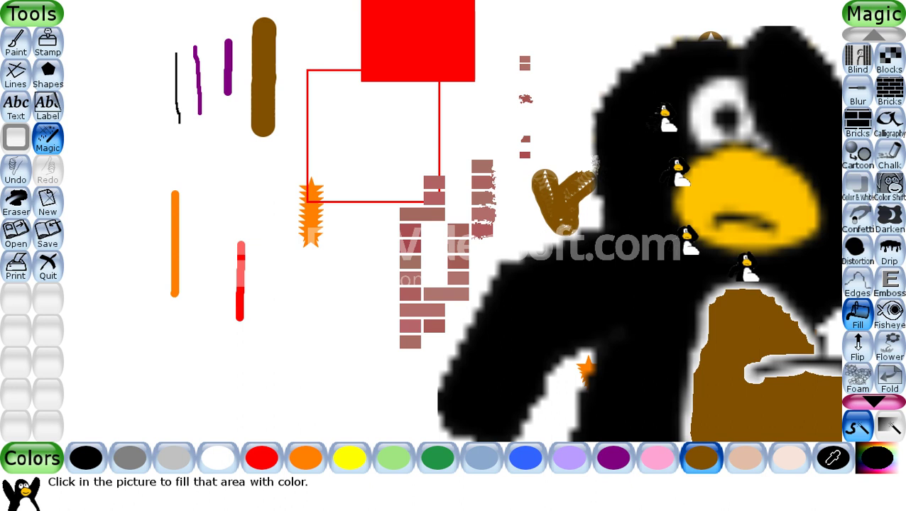
left_click(15, 203)
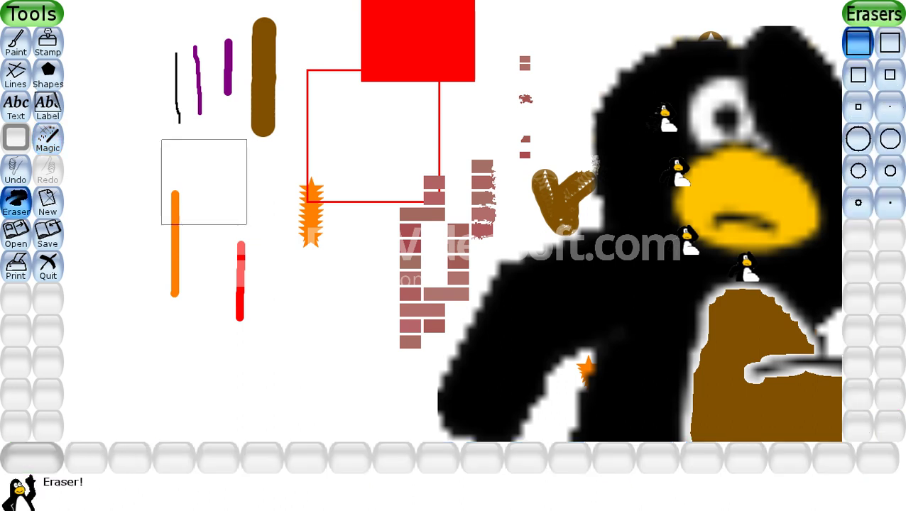
- Erase most of the canvas, including the lines, stamp and penguin, then save the drawing
left_click_drag(203, 181, 203, 198)
mouse_move(174, 284)
left_mouse_down()
mouse_move(309, 118)
mouse_move(262, 106)
mouse_move(381, 22)
mouse_move(426, 228)
mouse_move(483, 397)
mouse_move(539, 213)
mouse_move(603, 106)
mouse_move(610, 213)
mouse_move(739, 220)
mouse_move(745, 234)
left_mouse_up()
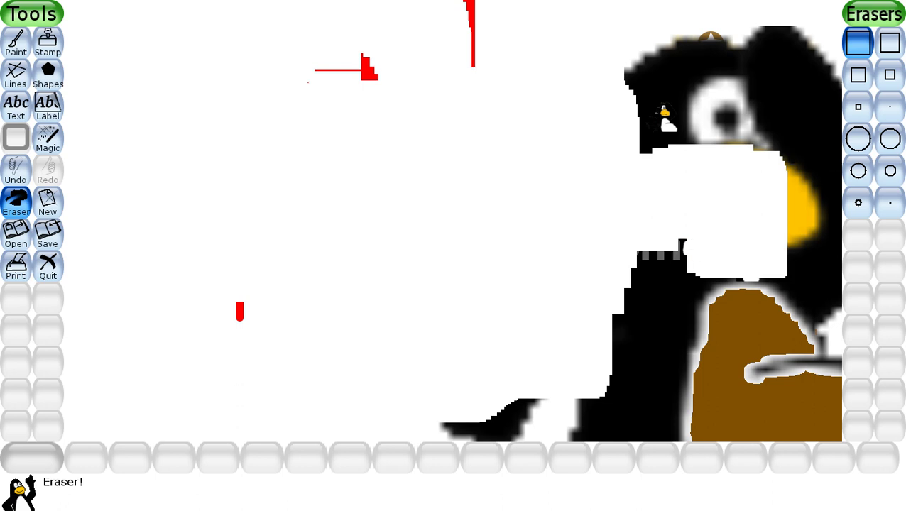
left_click(889, 74)
mouse_move(721, 125)
left_mouse_down()
mouse_move(742, 71)
mouse_move(664, 84)
mouse_move(675, 64)
mouse_move(649, 70)
mouse_move(752, 128)
mouse_move(771, 157)
mouse_move(802, 263)
mouse_move(798, 395)
mouse_move(611, 405)
mouse_move(696, 312)
mouse_move(657, 263)
mouse_move(750, 284)
mouse_move(754, 298)
left_mouse_up()
left_click(858, 138)
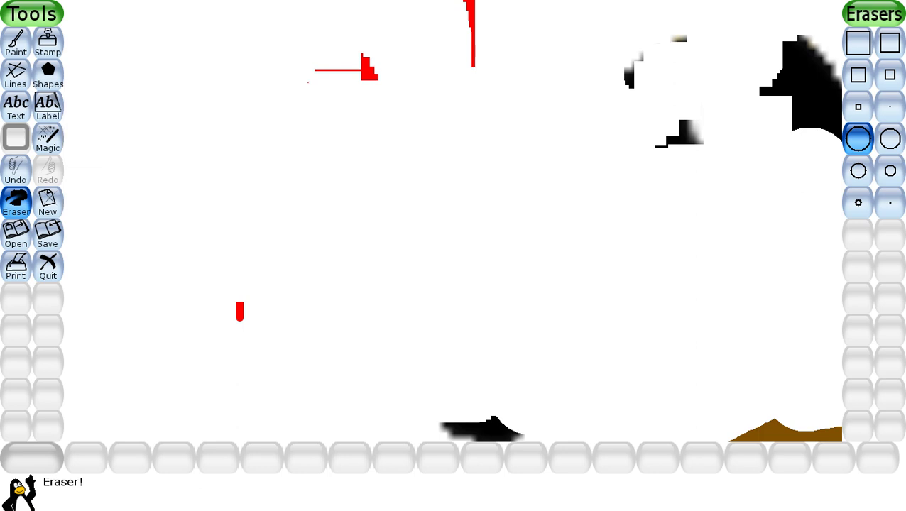
key("ctrl+s")
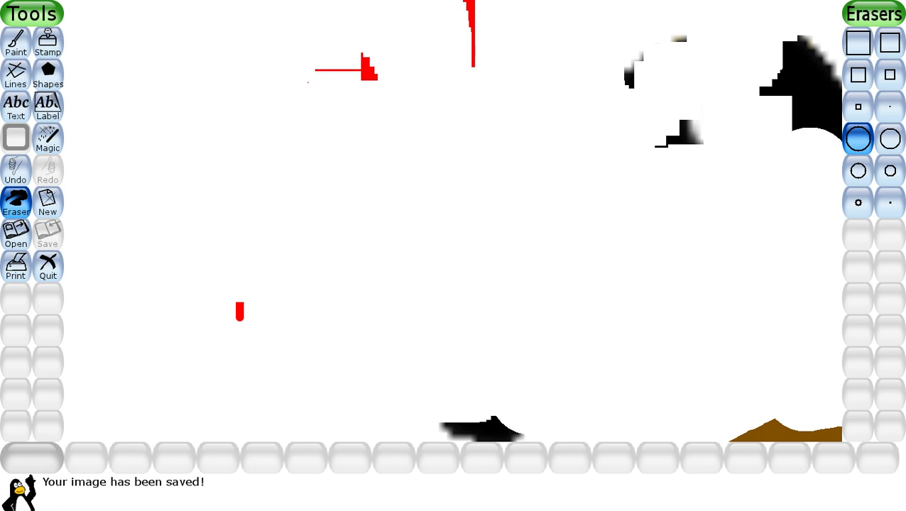
- Start a new drawing with Ctrl+N to bring up the starting colours and pictures
key("ctrl+n")
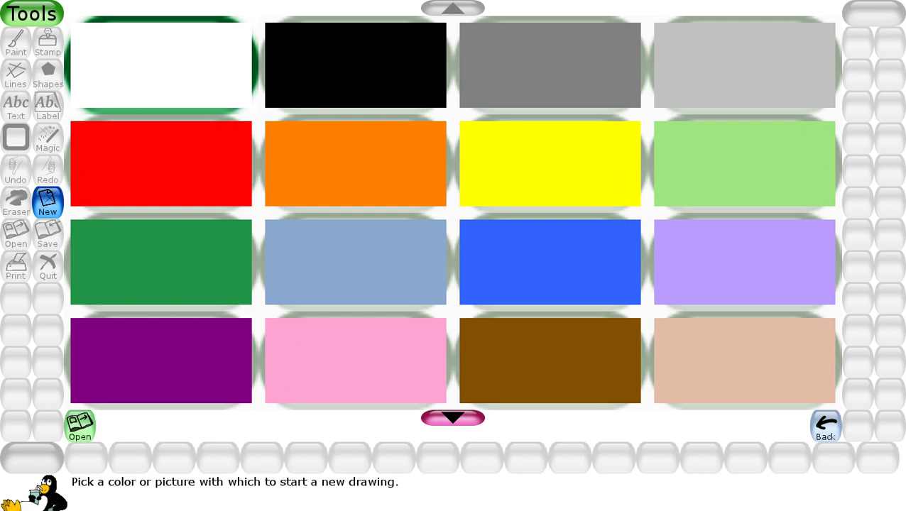
- Start the new drawing from the jigsaw-puzzle picture and switch to the Magic Fill effect
scroll(452, 213, "down", 2)
scroll(453, 213, "down", 1)
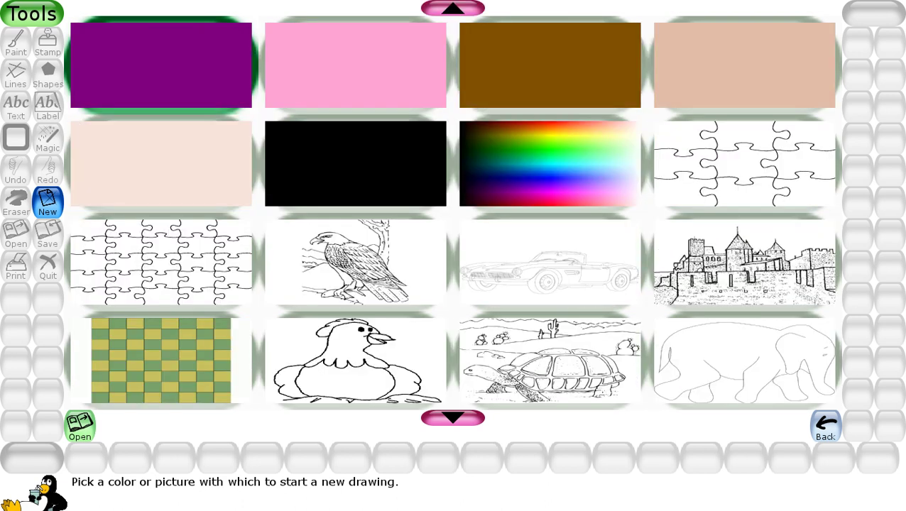
left_click(744, 164)
left_click(722, 168)
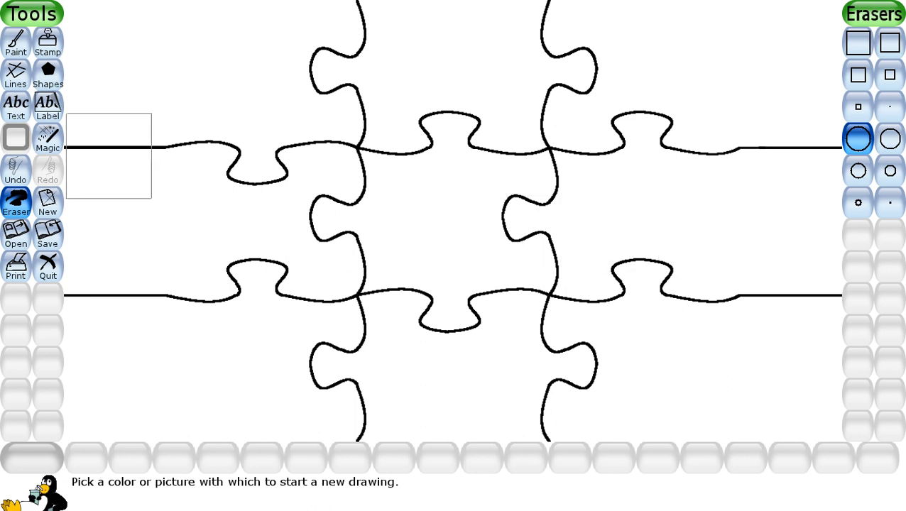
left_click(47, 139)
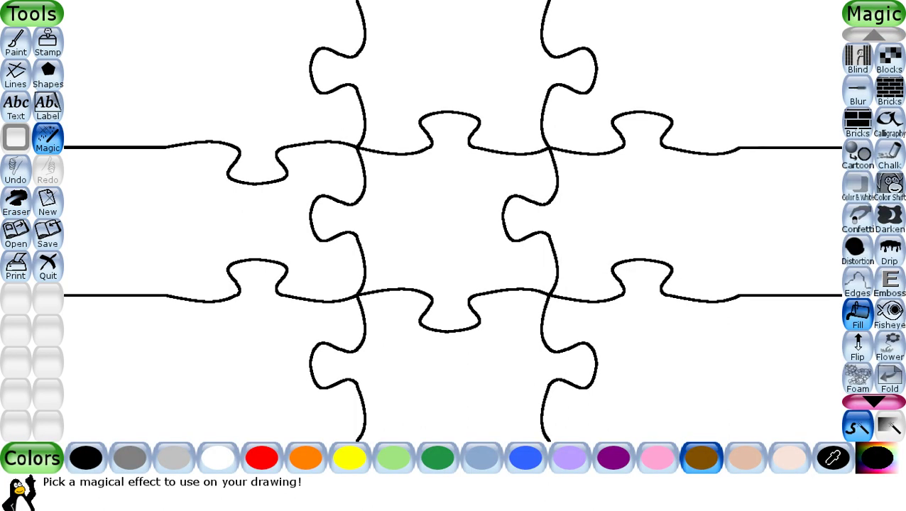
- Fill the right-middle piece tan, centre purple, top-left blue and top-centre yellow
left_click(745, 458)
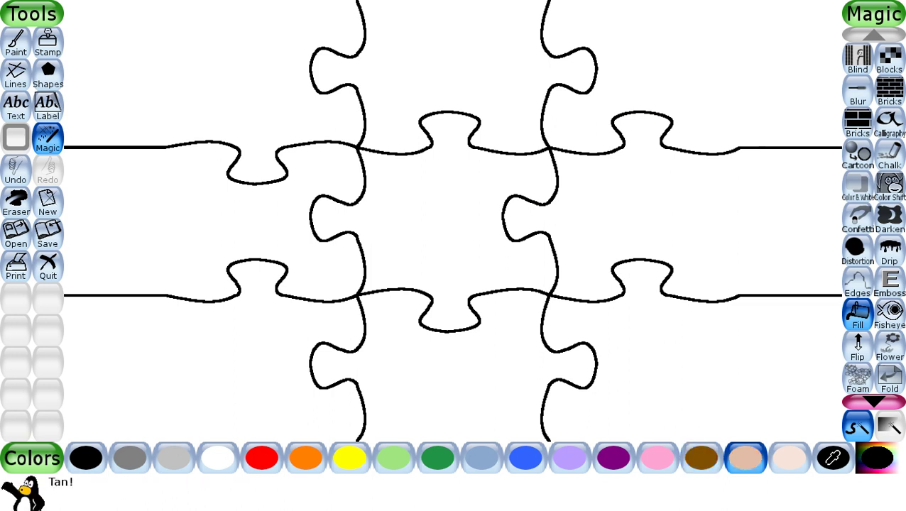
left_click(695, 213)
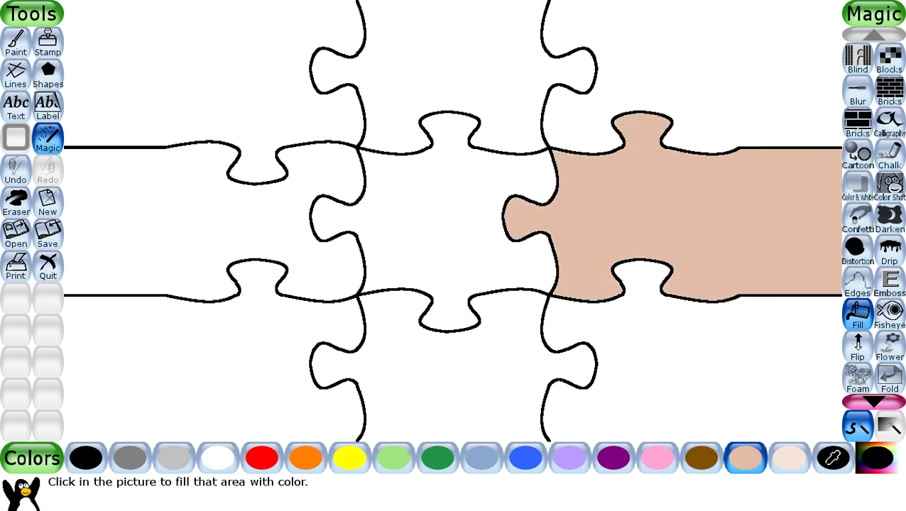
left_click(614, 458)
left_click(455, 220)
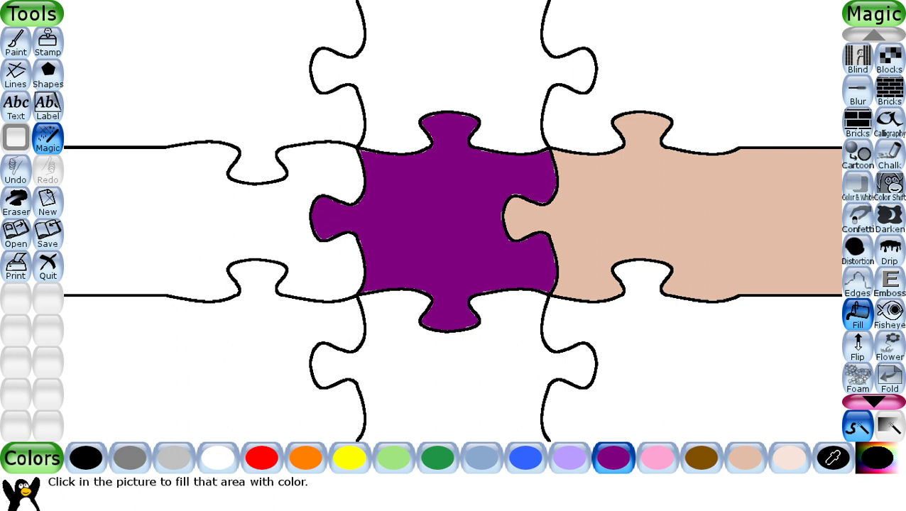
left_click(524, 458)
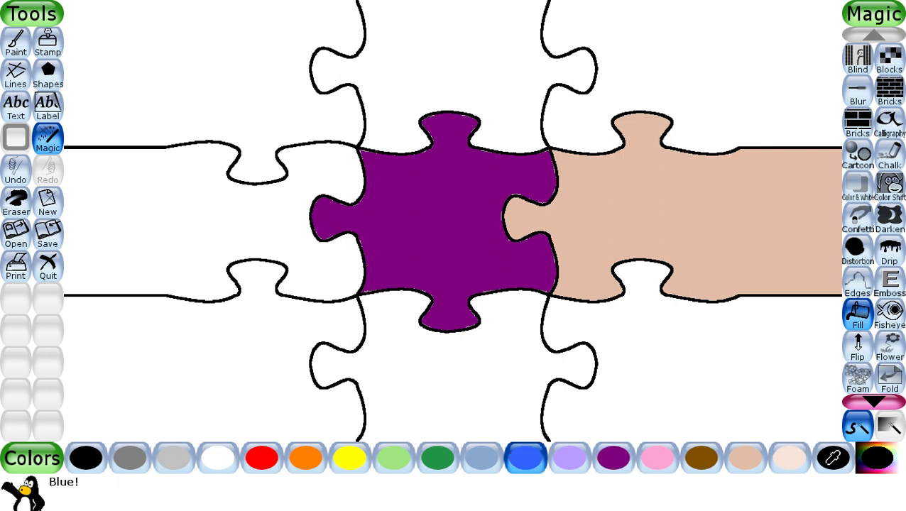
left_click(213, 78)
left_click(349, 458)
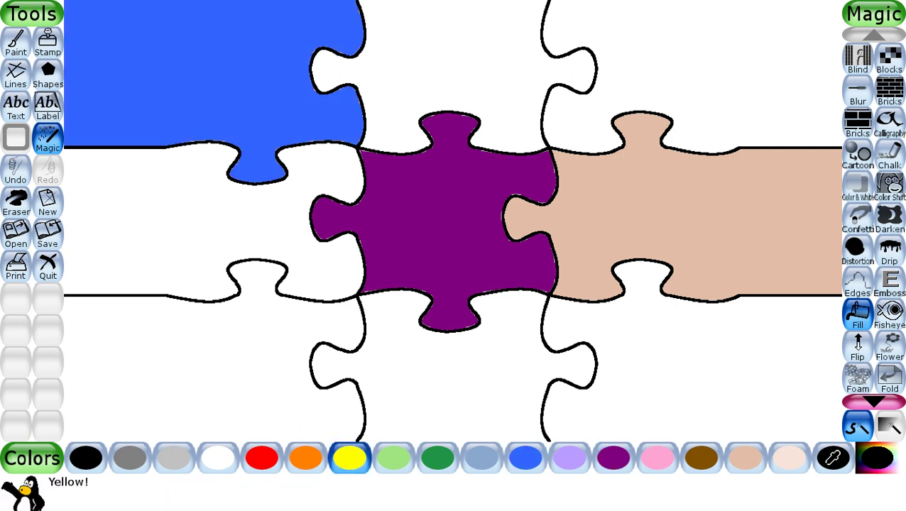
left_click(455, 64)
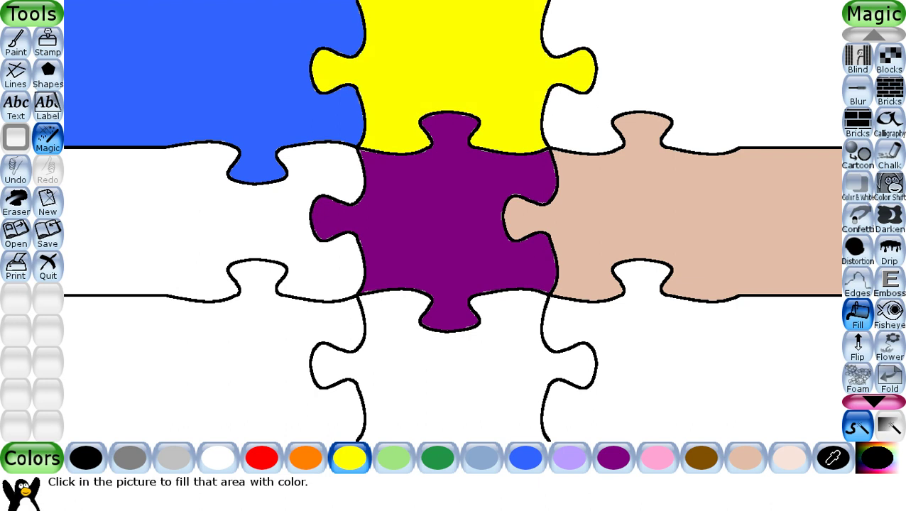
- Fill the top-right piece red, middle-left light grey and bottom-left dark green
left_click(262, 458)
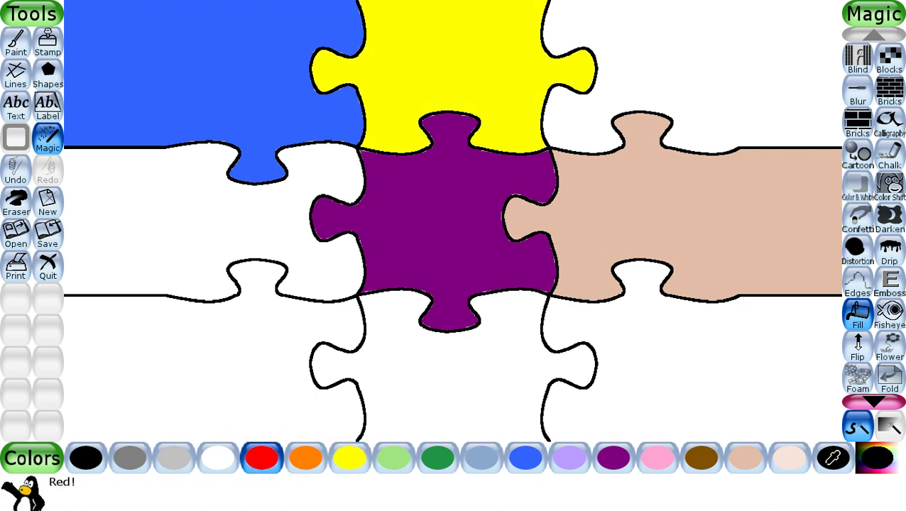
left_click(682, 64)
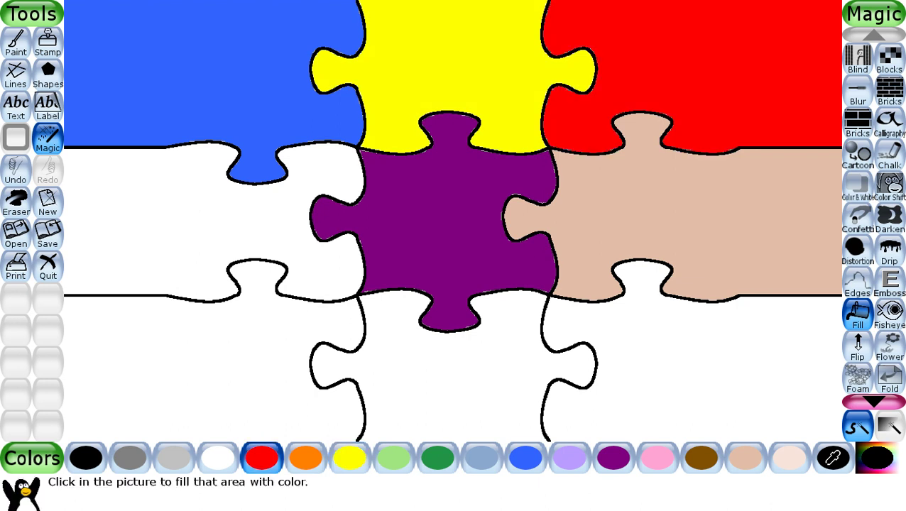
left_click(174, 457)
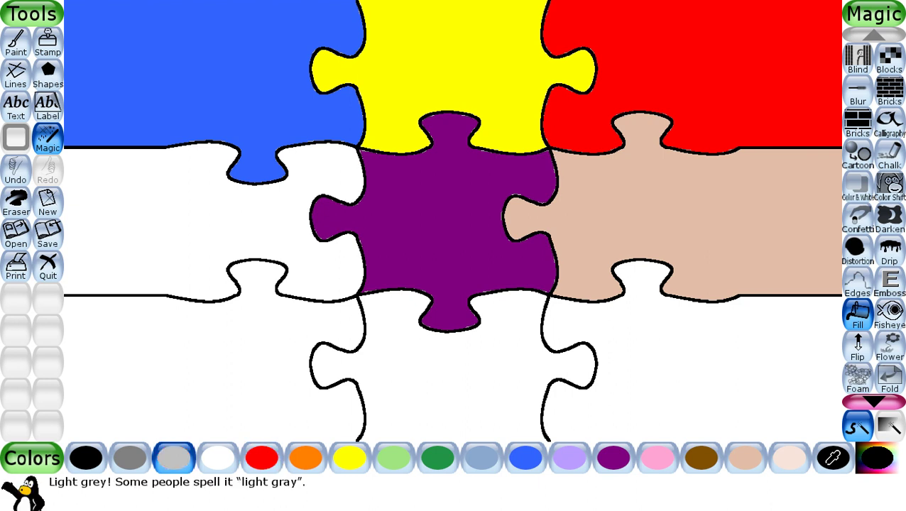
left_click(177, 220)
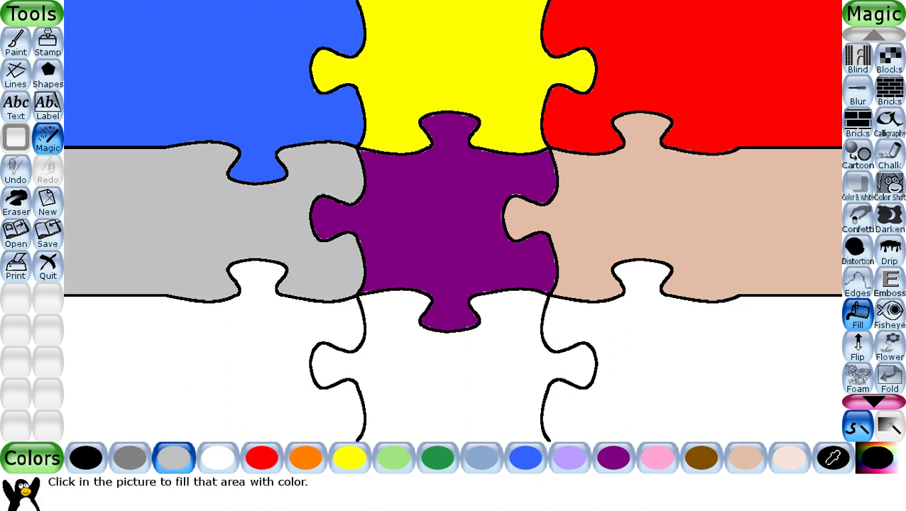
left_click(437, 458)
left_click(213, 369)
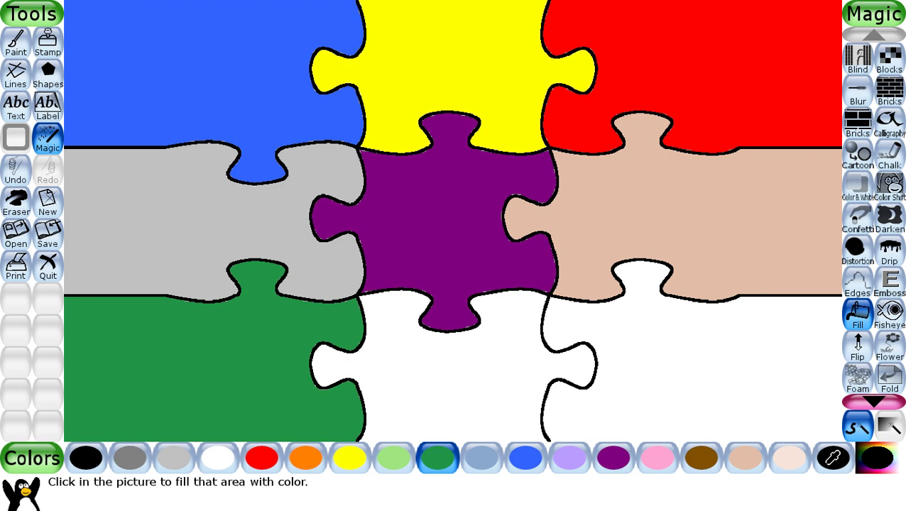
- Fill the bottom-middle piece blue and bottom-right pink, then ask to quit
left_click(525, 457)
left_click(455, 369)
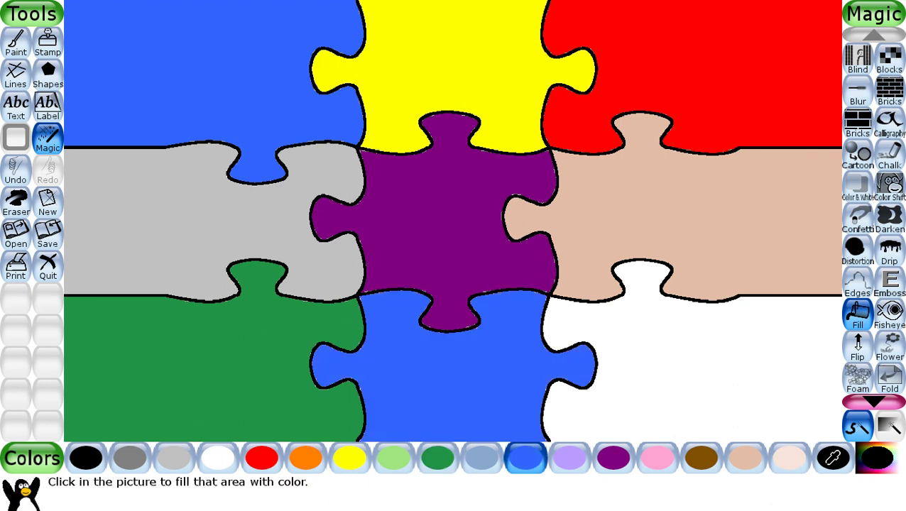
left_click(657, 458)
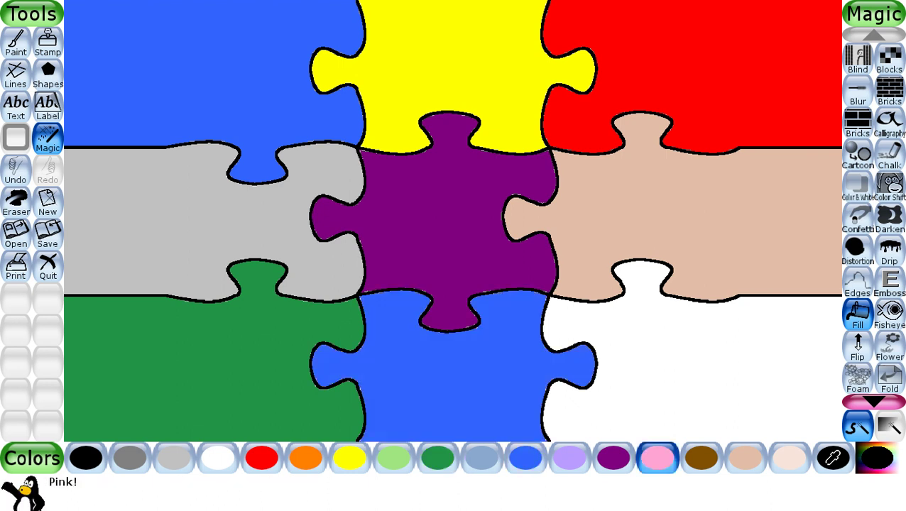
left_click(692, 370)
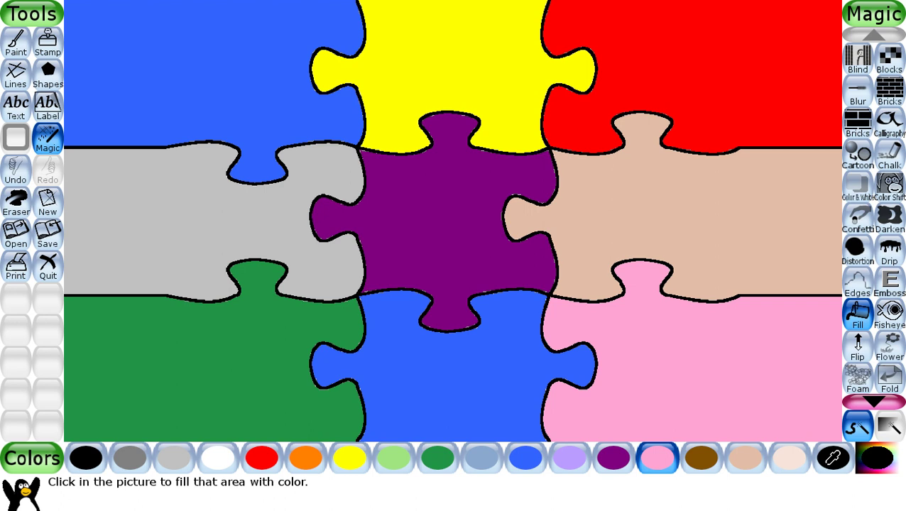
key("Escape")
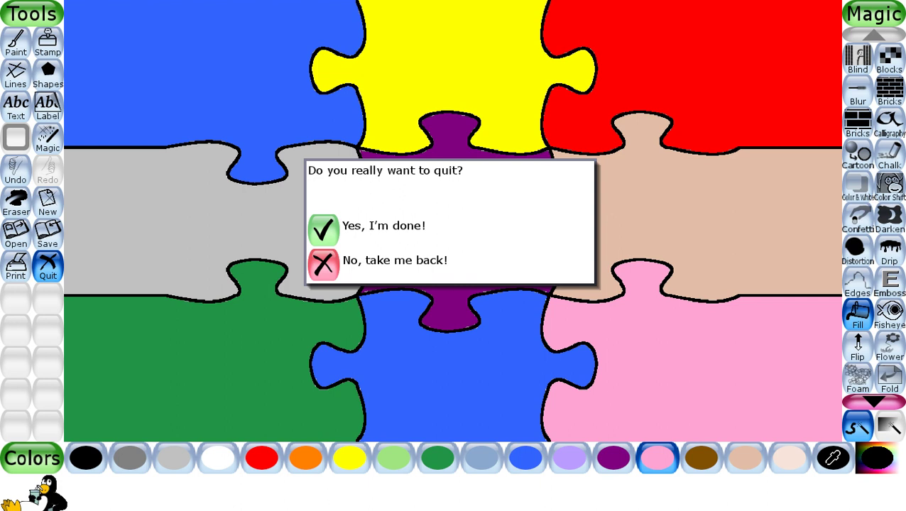
- Quit Tux Paint without saving and show the hidden notification-area icons
key("Return")
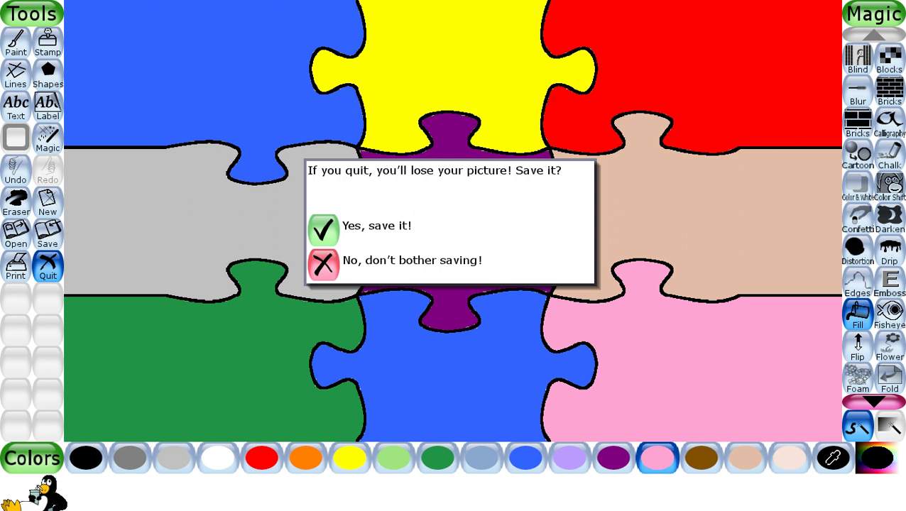
key("Return")
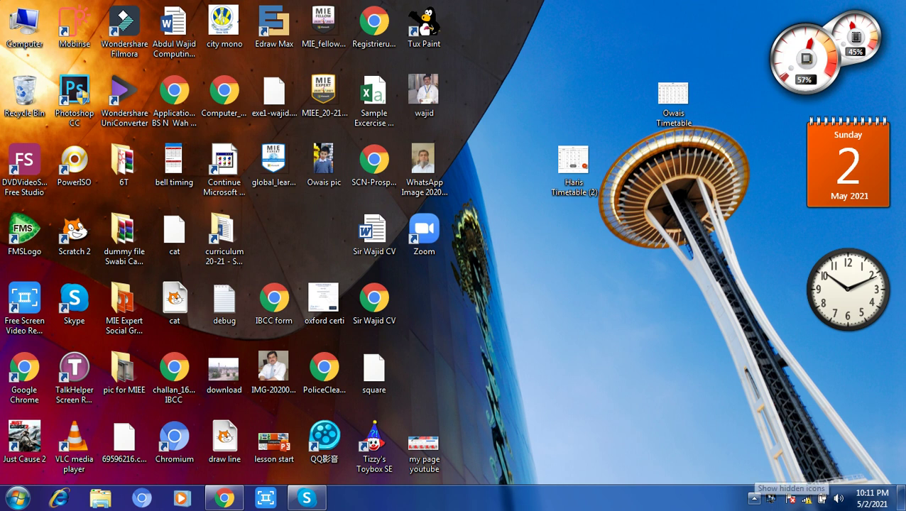
left_click(753, 498)
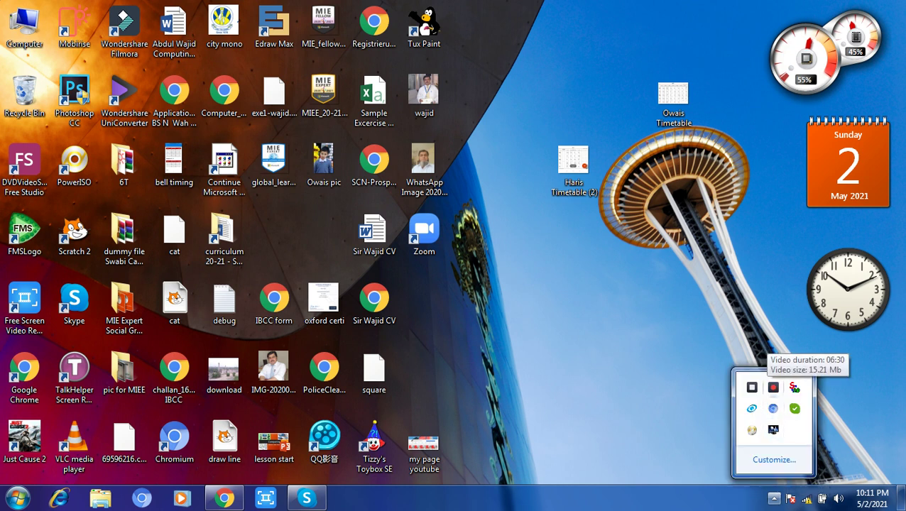